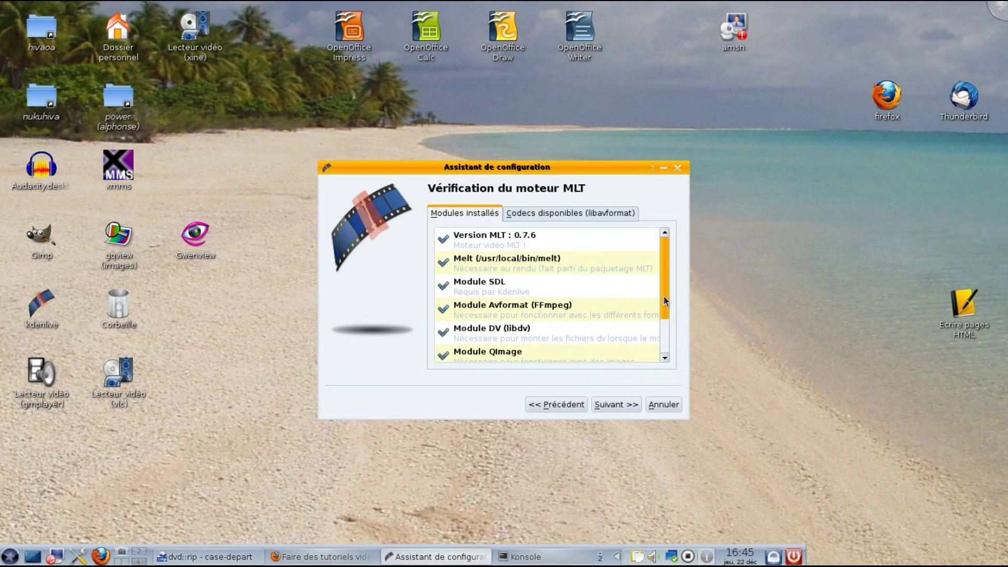
Step: Review the MLT modules and available codecs, and accept HDV 1440x1080i 25 fps as the default video profile
left_click_drag(666, 303, 666, 275)
left_click(558, 213)
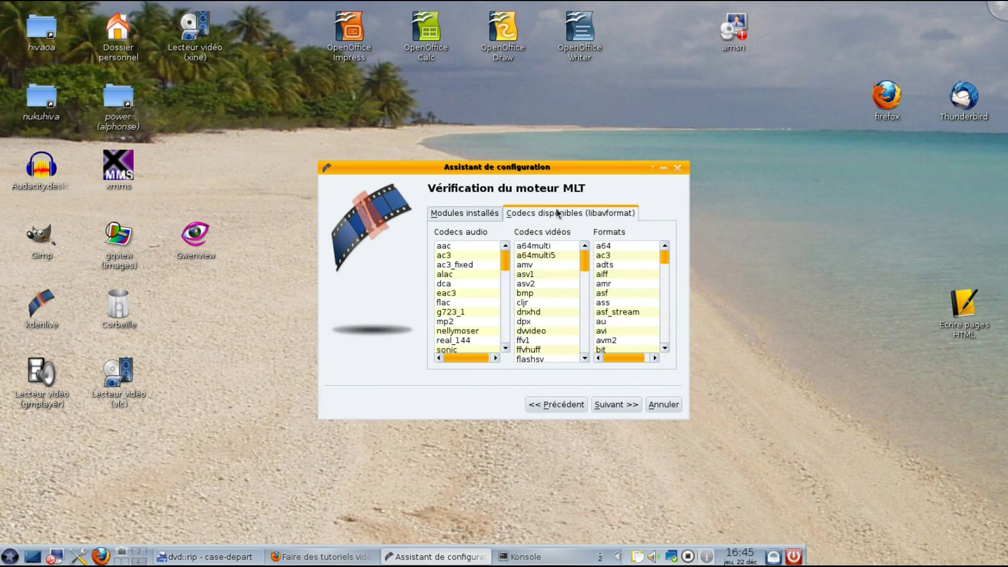
left_click(620, 408)
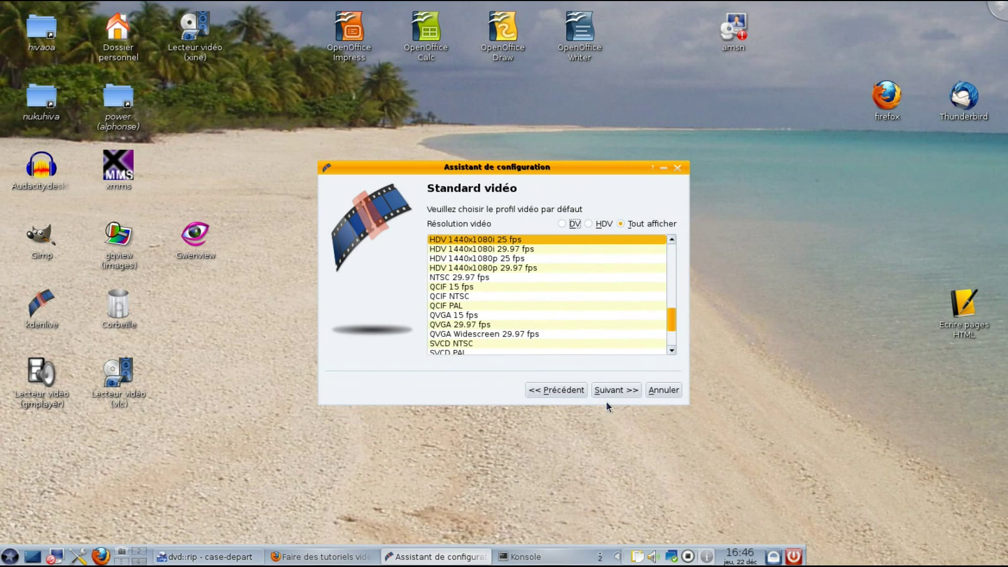
left_click_drag(677, 330, 679, 362)
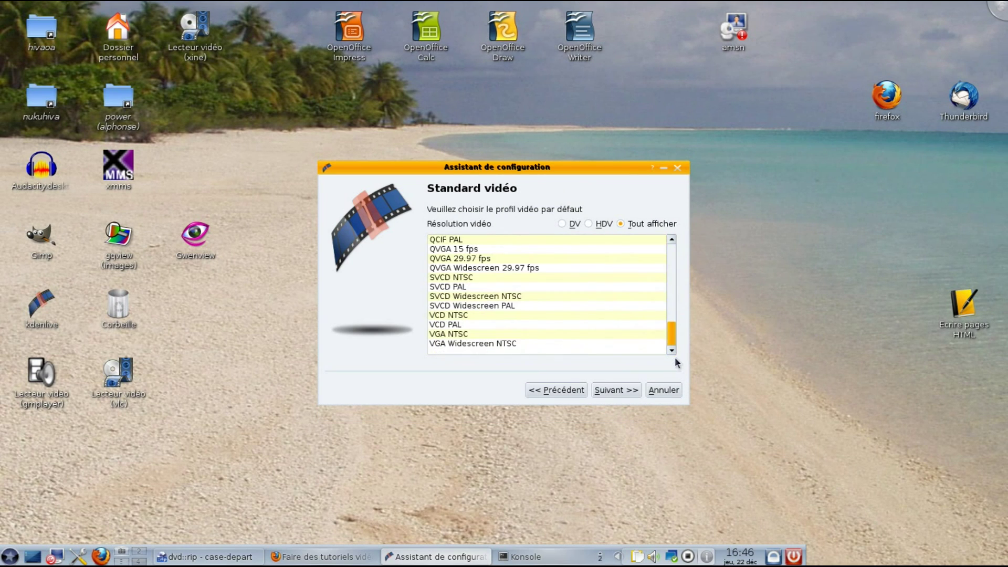
left_click(619, 391)
Step: Set the default project folder to /nukuhiva/video/kdenlive and accept the additional configuration
left_click(693, 224)
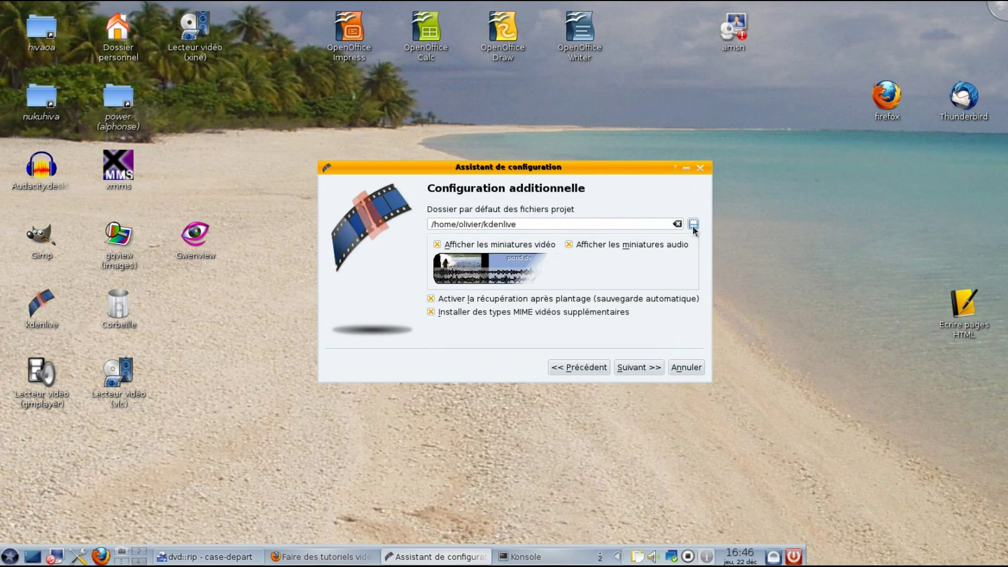
left_click_drag(633, 243, 639, 349)
left_click(502, 276)
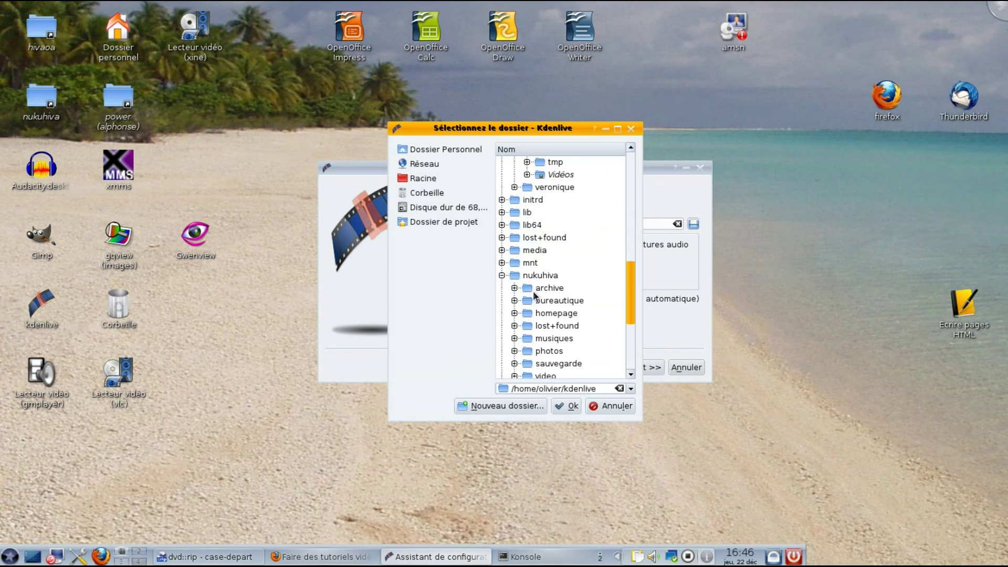
left_click(514, 376)
left_click_drag(637, 300, 637, 322)
left_click(563, 313)
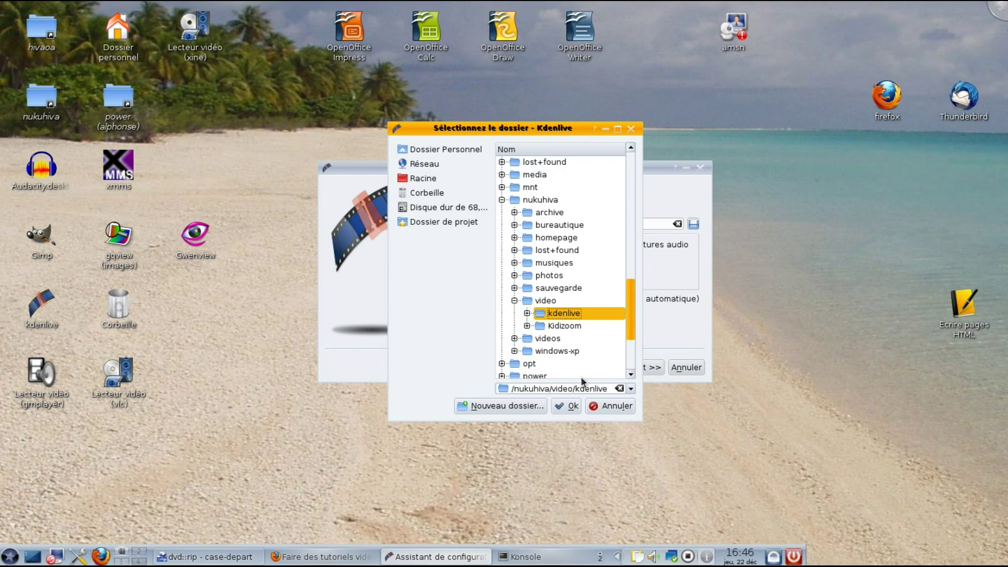
left_click(567, 407)
left_click(641, 368)
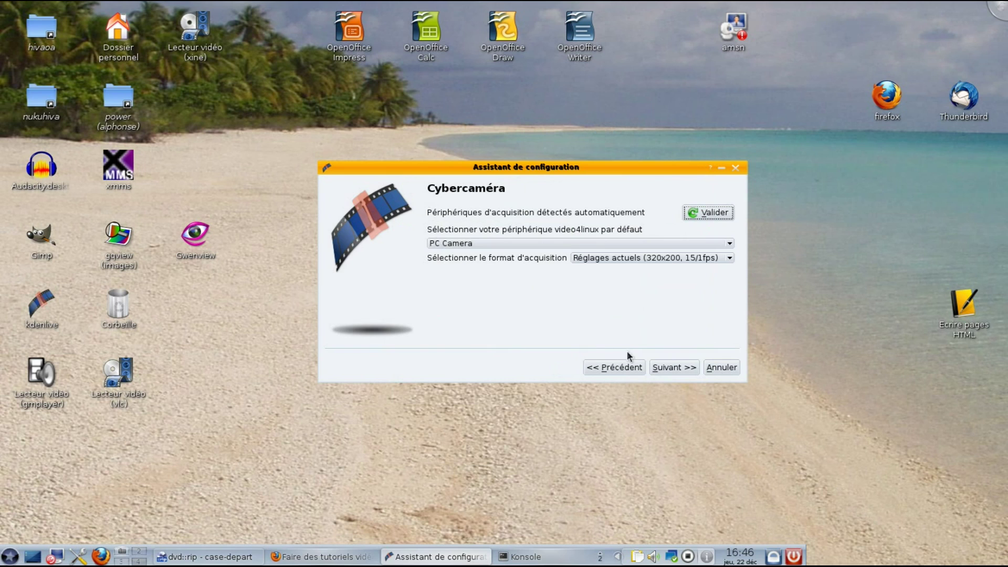
Step: Accept the PC Camera capture settings, review the system check and finish the configuration assistant
left_click(670, 368)
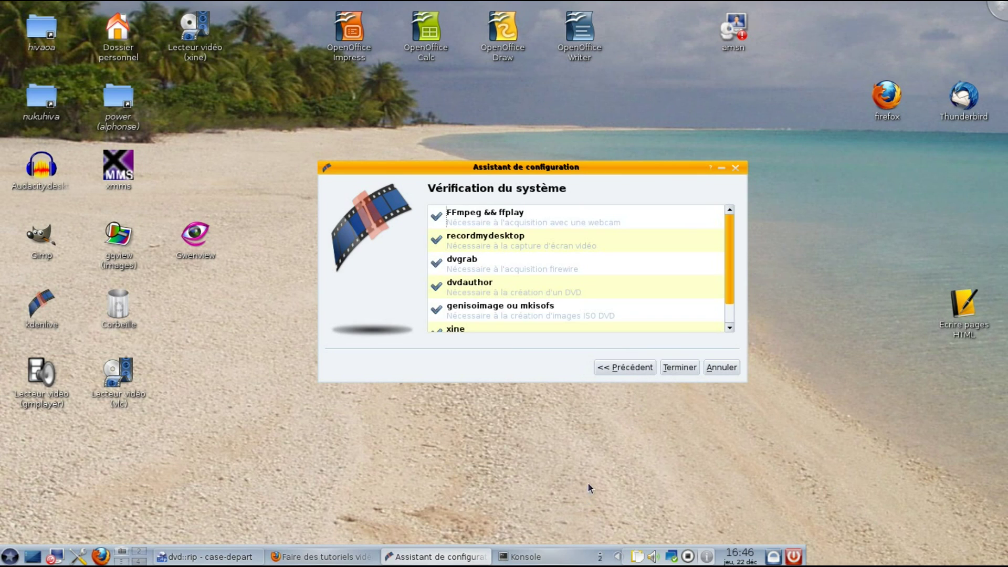
left_click_drag(730, 299, 746, 265)
left_click(676, 368)
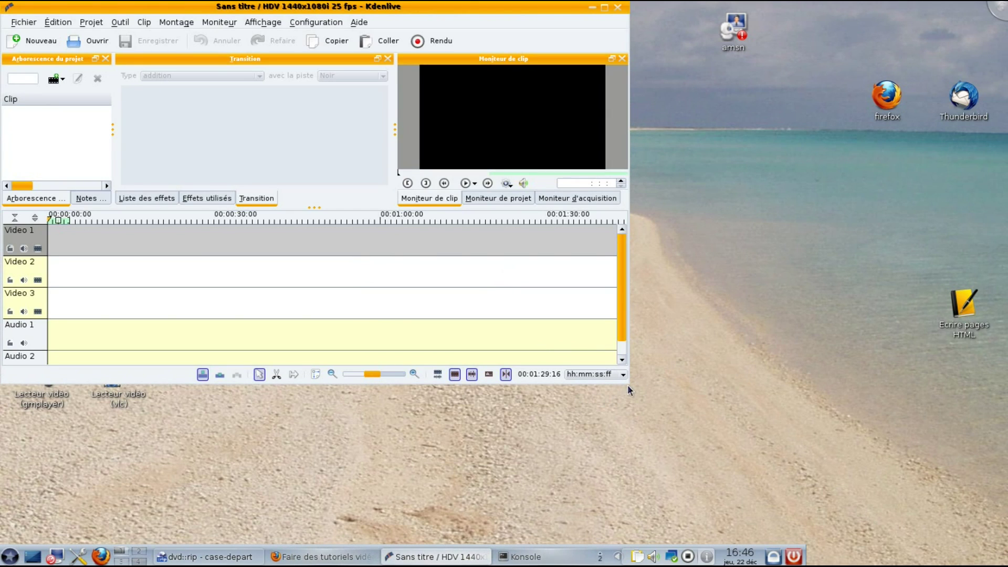
Step: Enlarge the editor window to fill the screen, make the upper panes taller and widen the clip monitor
left_click_drag(628, 386, 1007, 544)
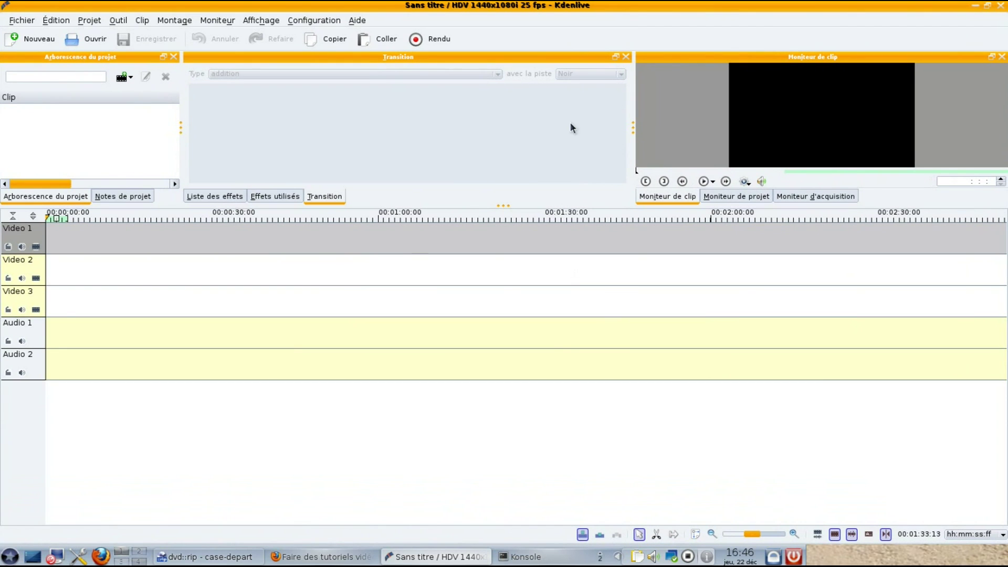
left_click_drag(496, 207, 491, 339)
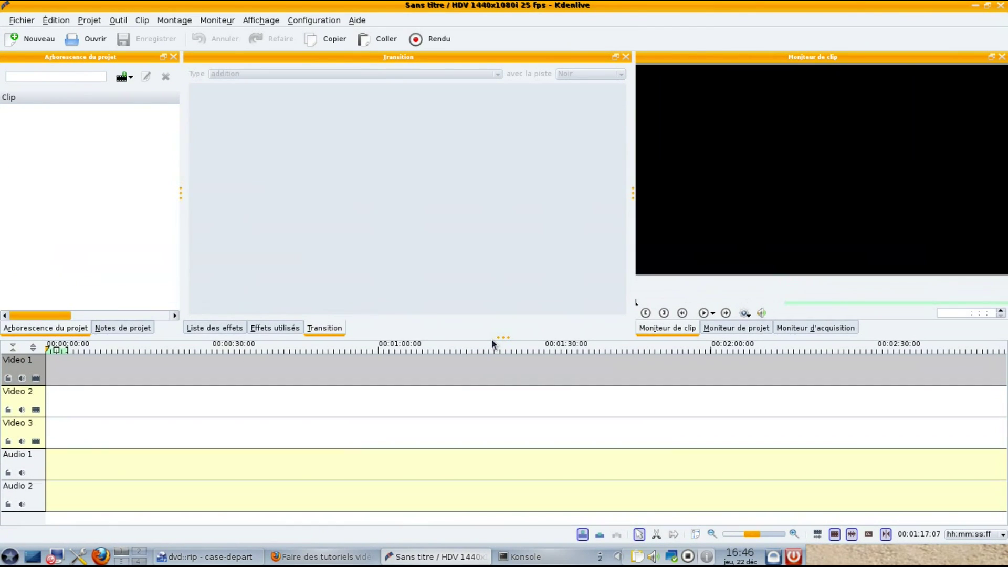
left_click_drag(632, 189, 500, 192)
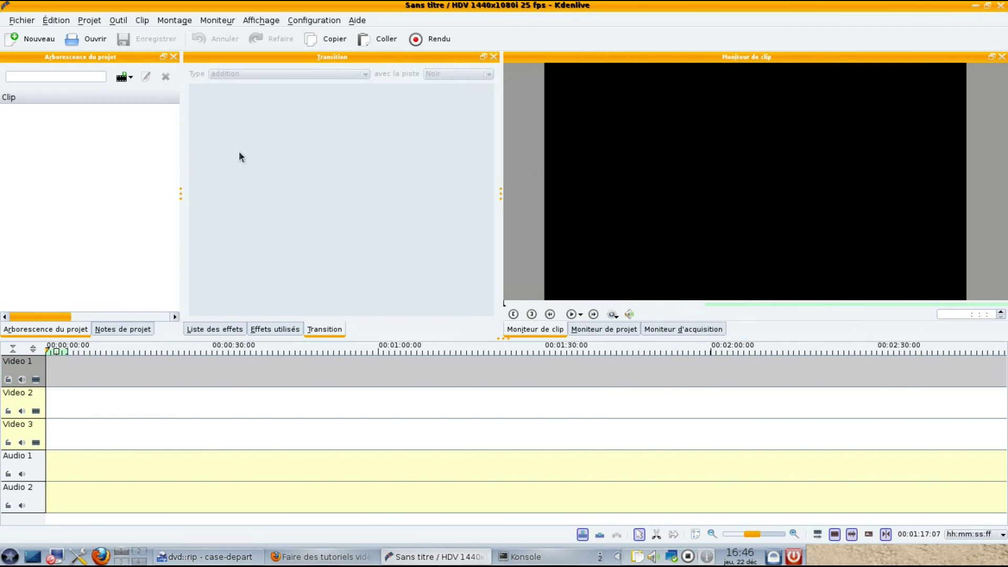
Step: Add the seven video clips PICT0001.AVI through PICT0012.AVI from the portugal folder to the project
left_click(90, 21)
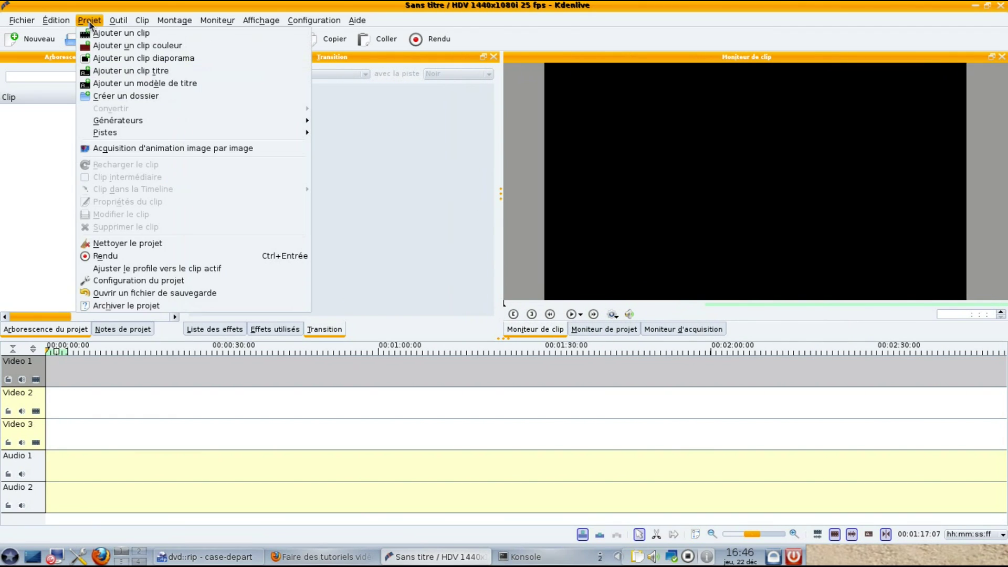
left_click(111, 32)
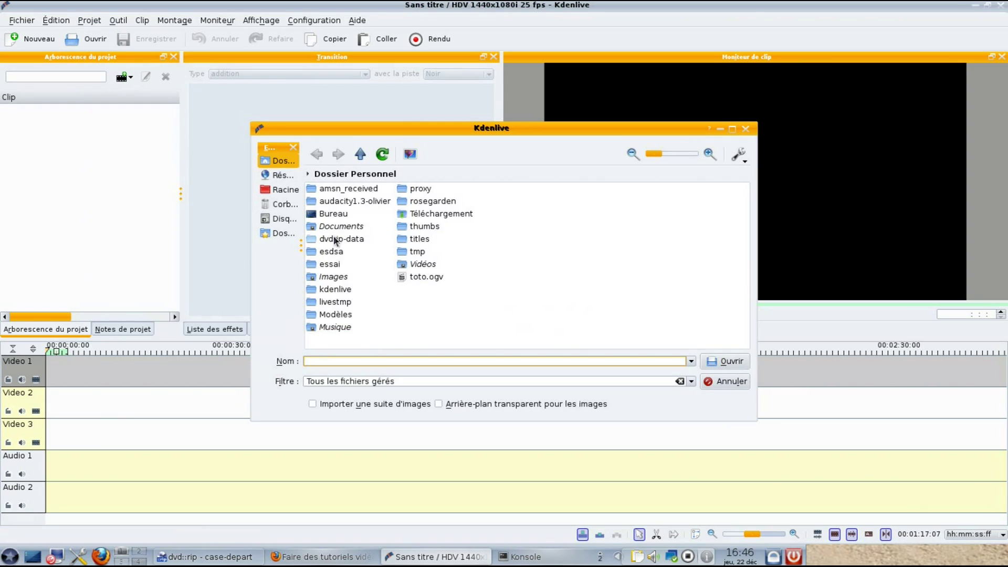
left_click(360, 153)
left_click(360, 154)
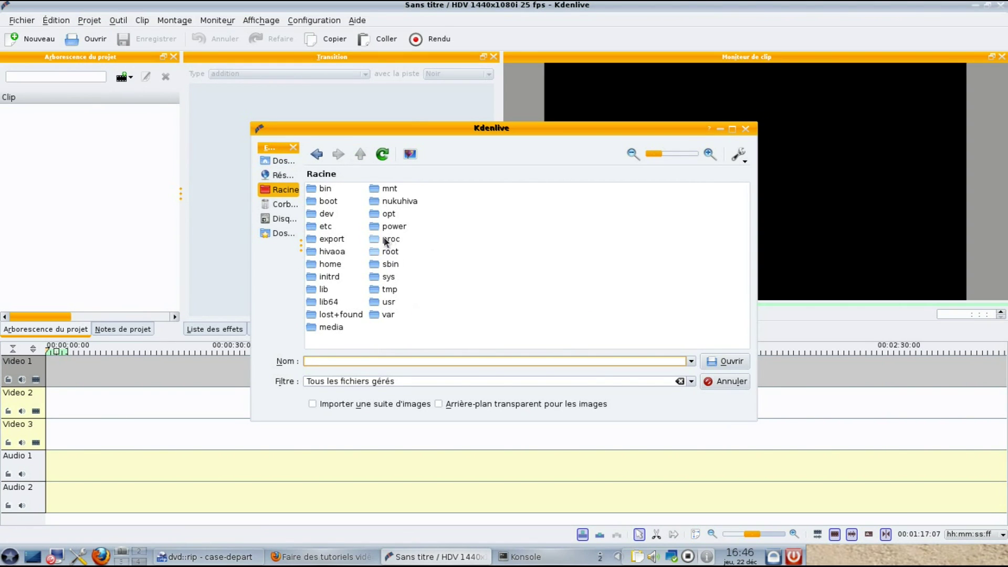
left_click(393, 203)
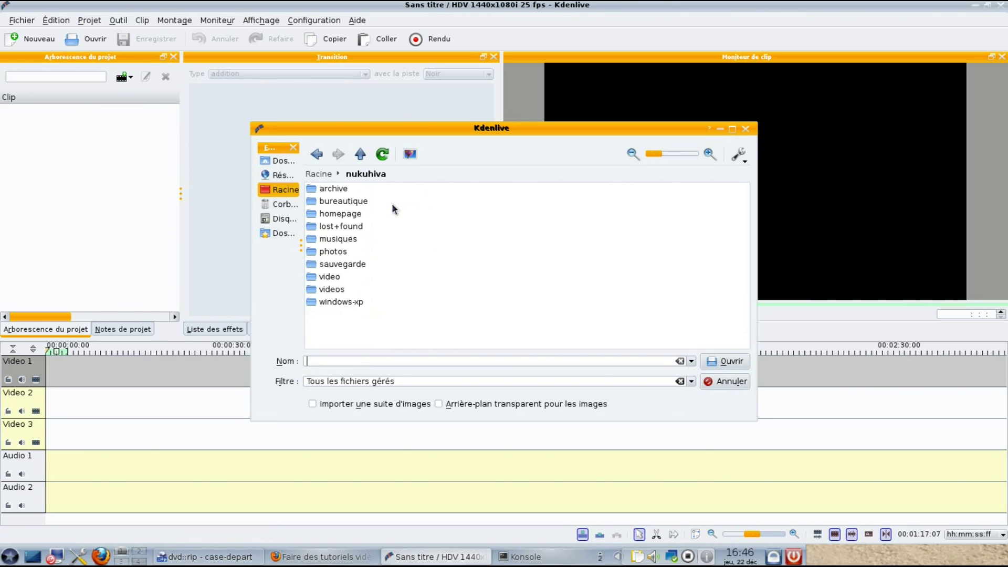
left_click(330, 278)
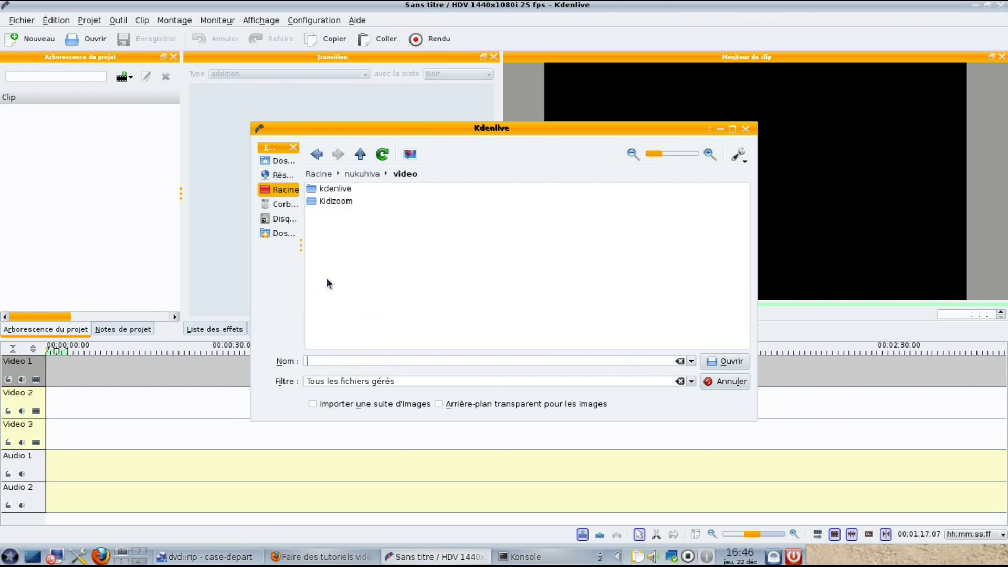
left_click(336, 189)
left_click(343, 188)
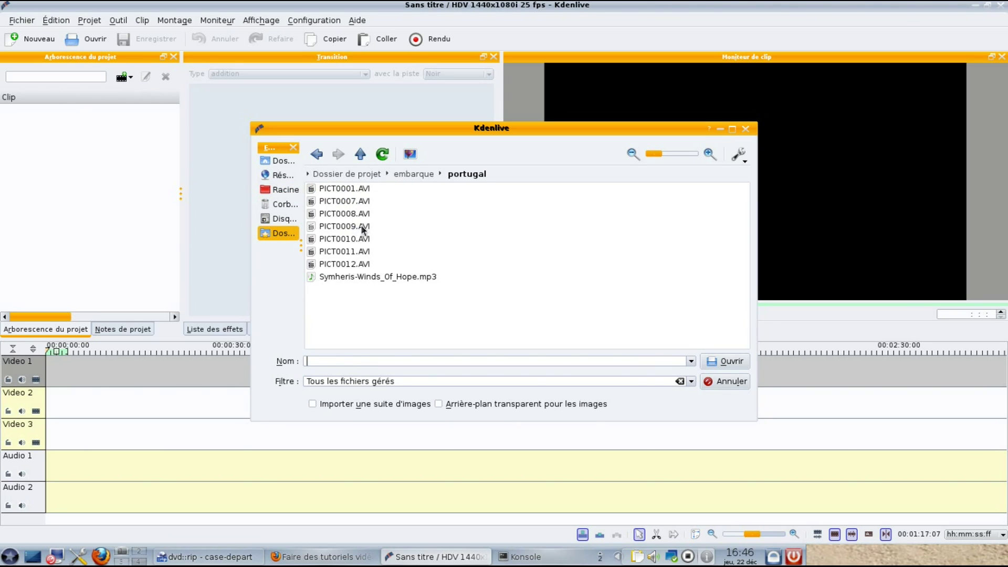
left_click(337, 189)
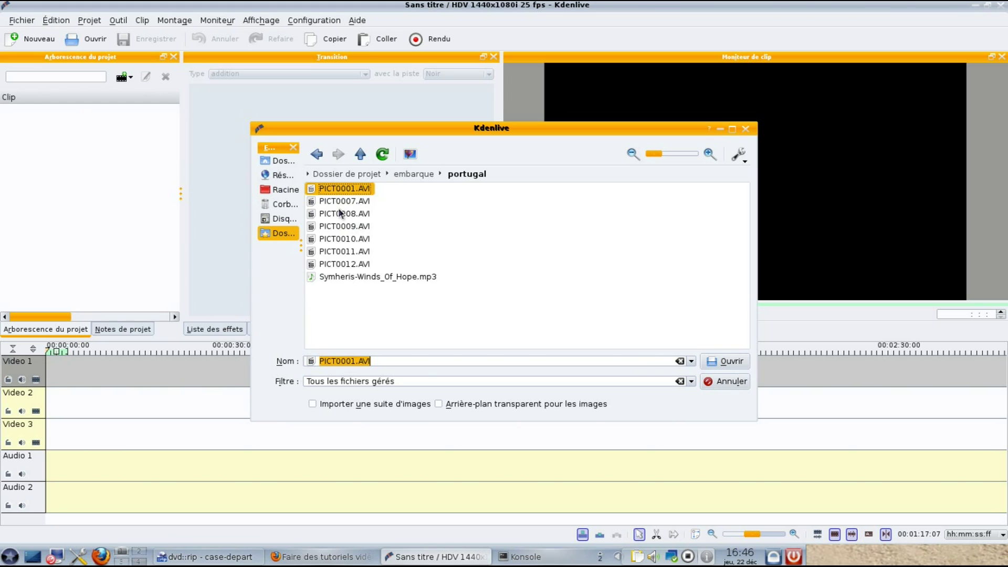
left_click(349, 265, "shift")
left_click(730, 361)
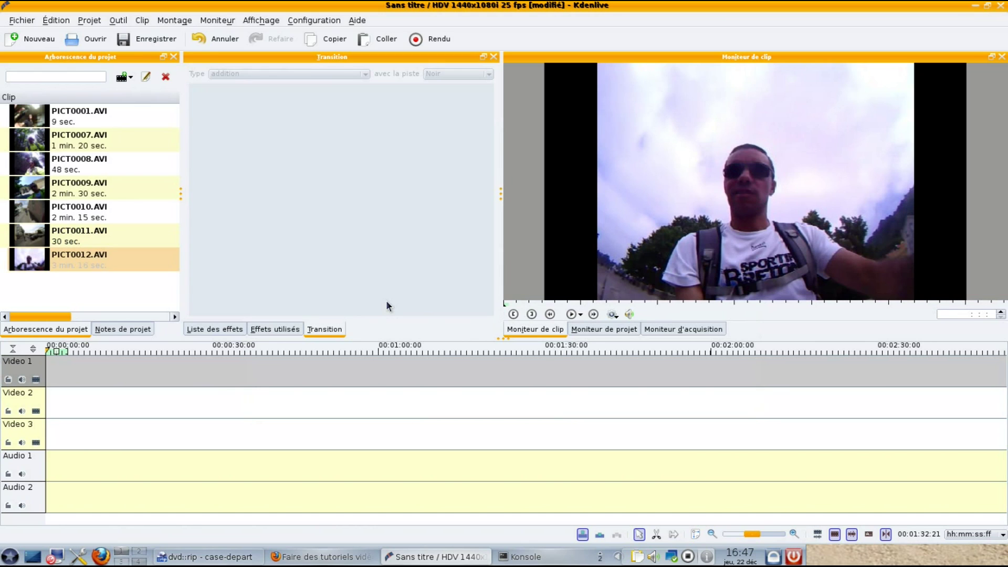
Step: Add the music file Symheris-Winds_Of_Hope.mp3 from the portugal folder to the project
left_click(83, 19)
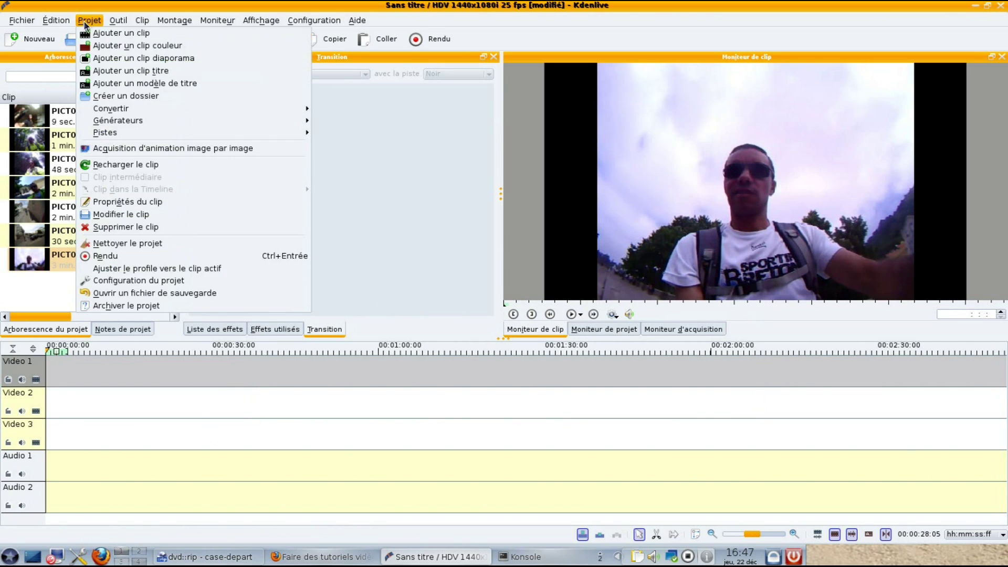
left_click(126, 32)
left_click(414, 282)
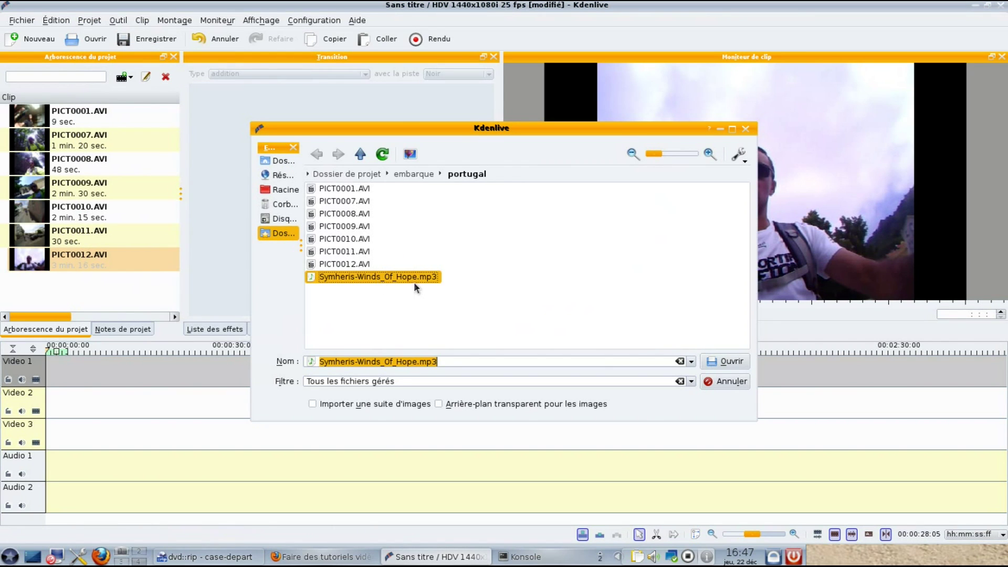
left_click(727, 361)
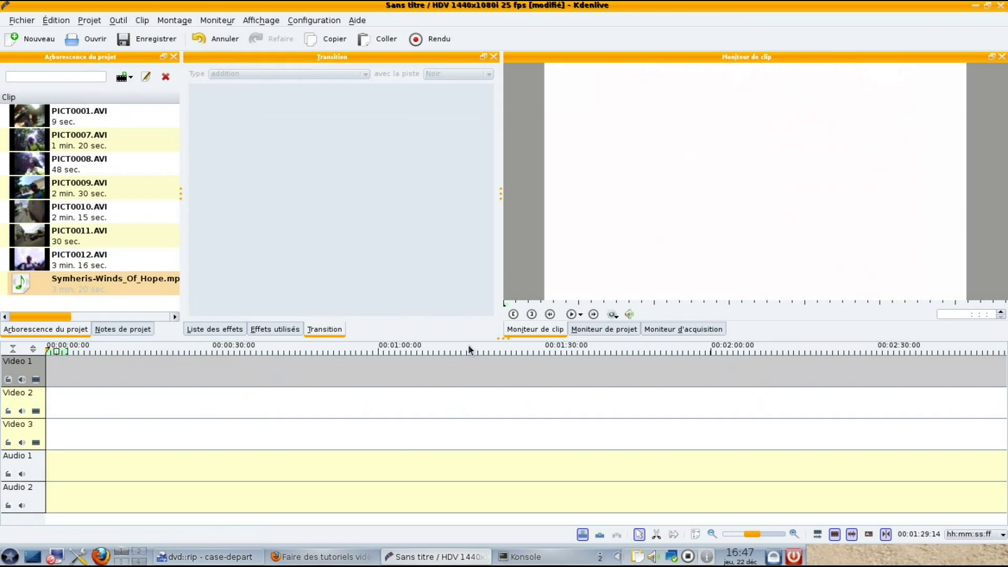
Step: Place the Symheris-Winds_Of_Hope.mp3 clip at the start of the Audio 1 track and check its full length
left_click(43, 282)
left_click_drag(42, 280, 50, 474)
left_click_drag(176, 518, 349, 520)
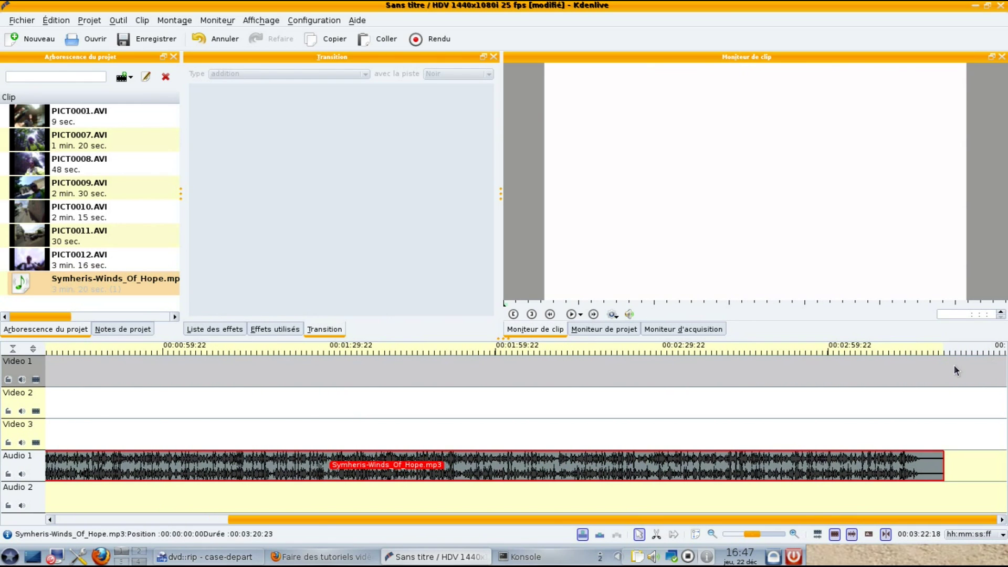
left_click_drag(543, 522, 325, 523)
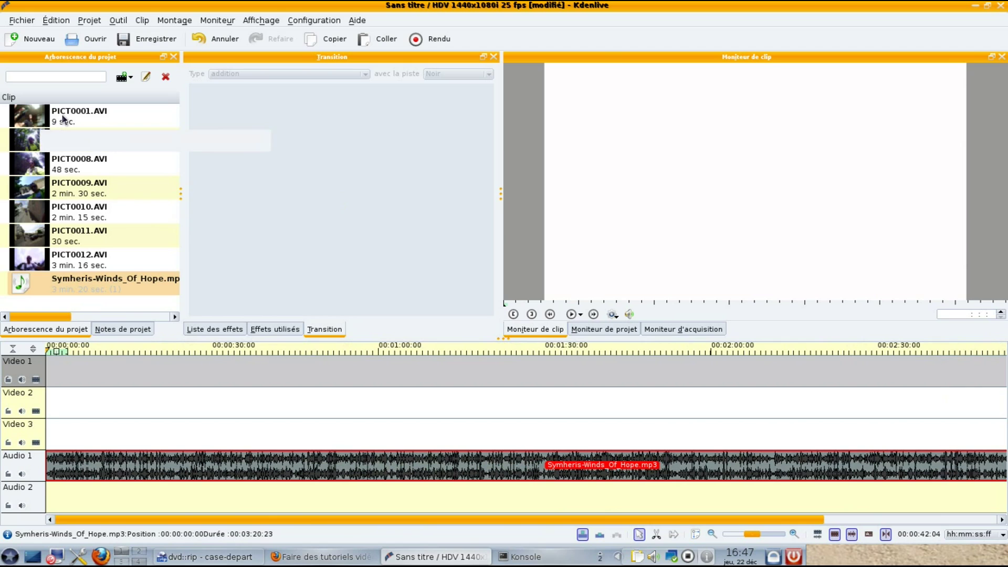
Step: Start a new title clip and set its text to Century Schoolbook L, size 70, in blue
left_click(39, 115)
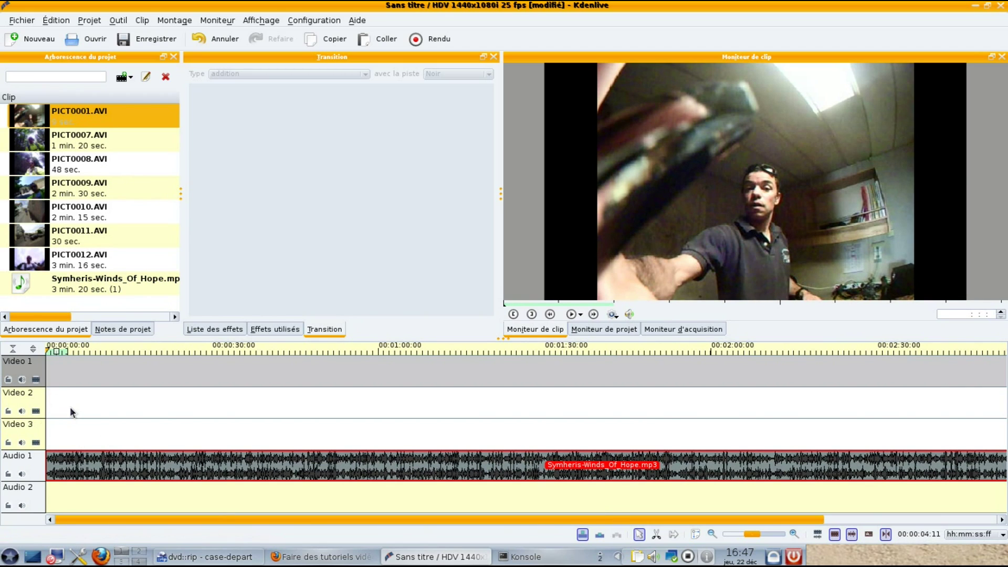
left_click(89, 20)
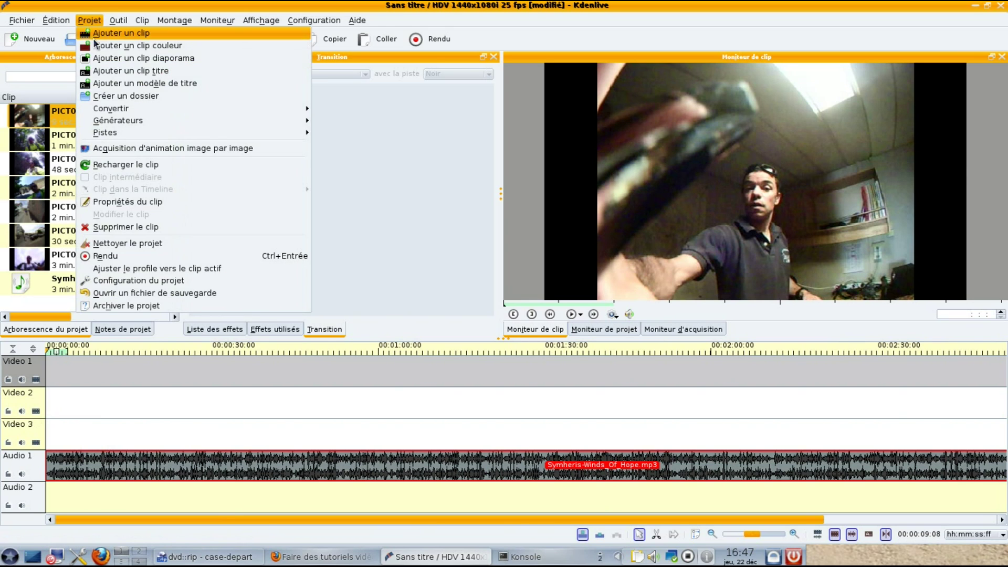
left_click(98, 71)
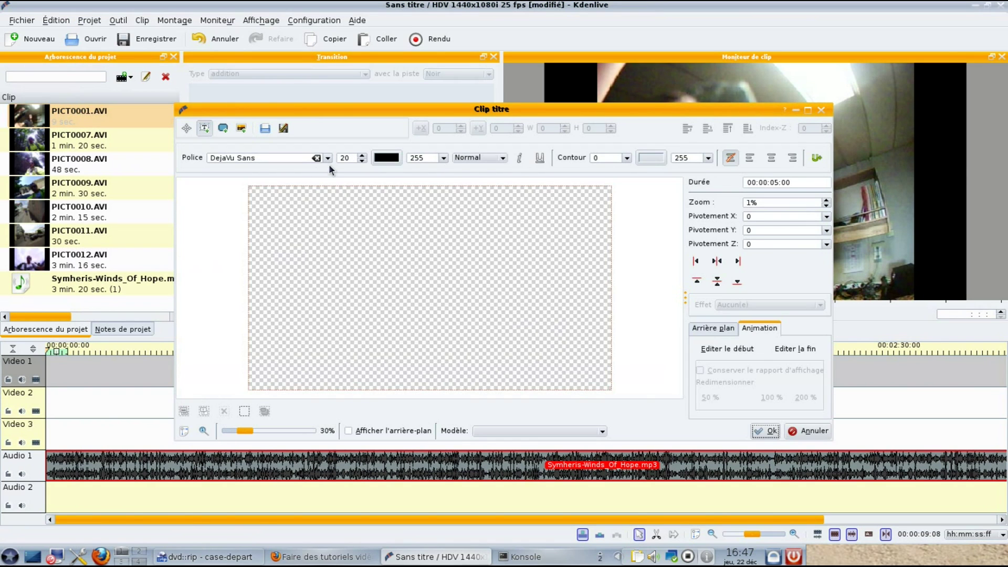
left_click(328, 158)
left_click(263, 253)
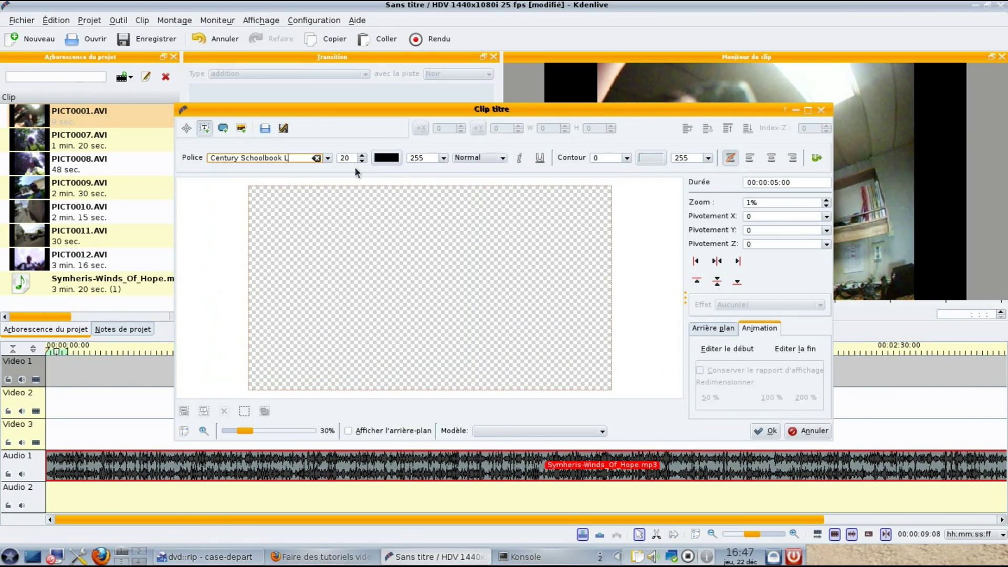
double_click(353, 157)
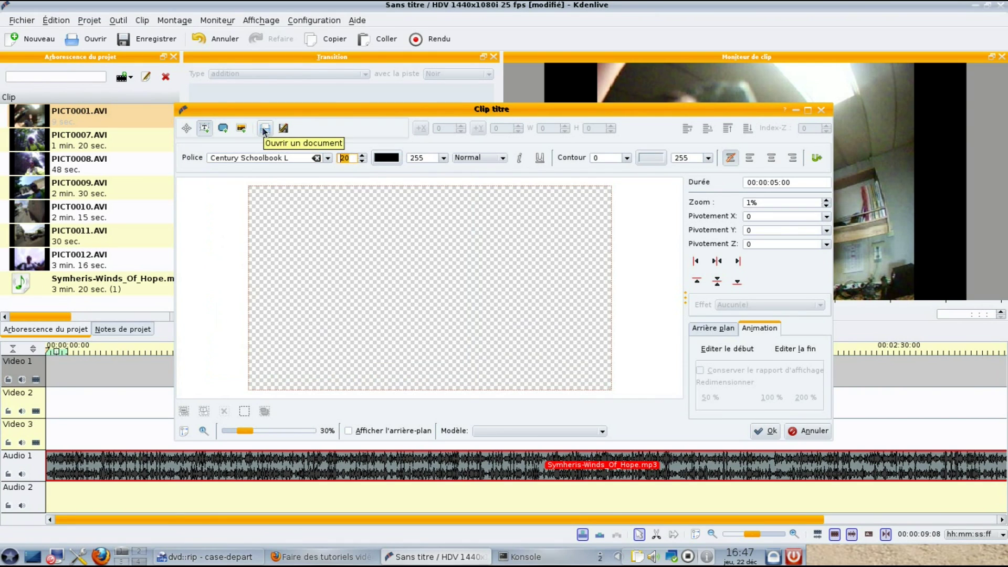
type("70")
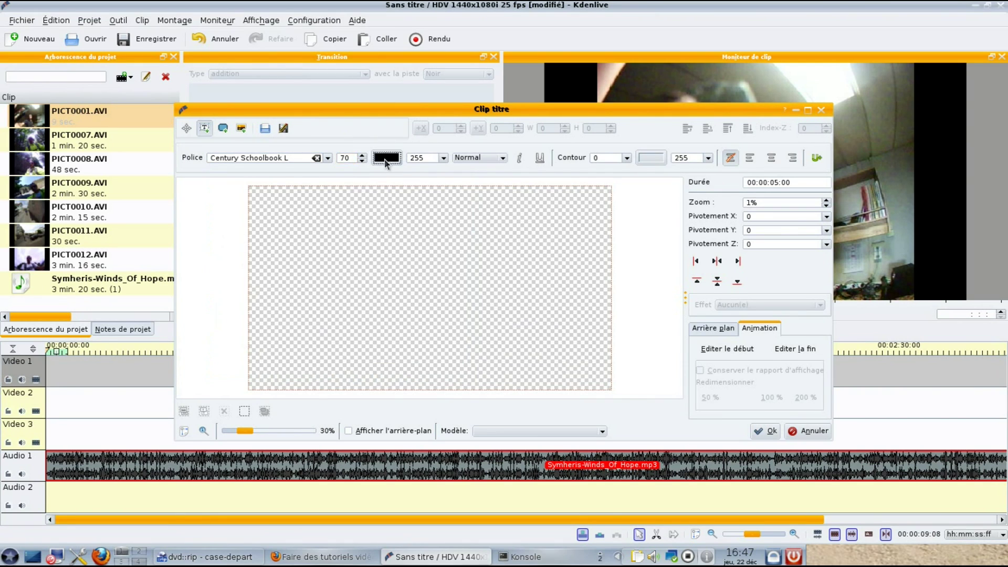
left_click(386, 158)
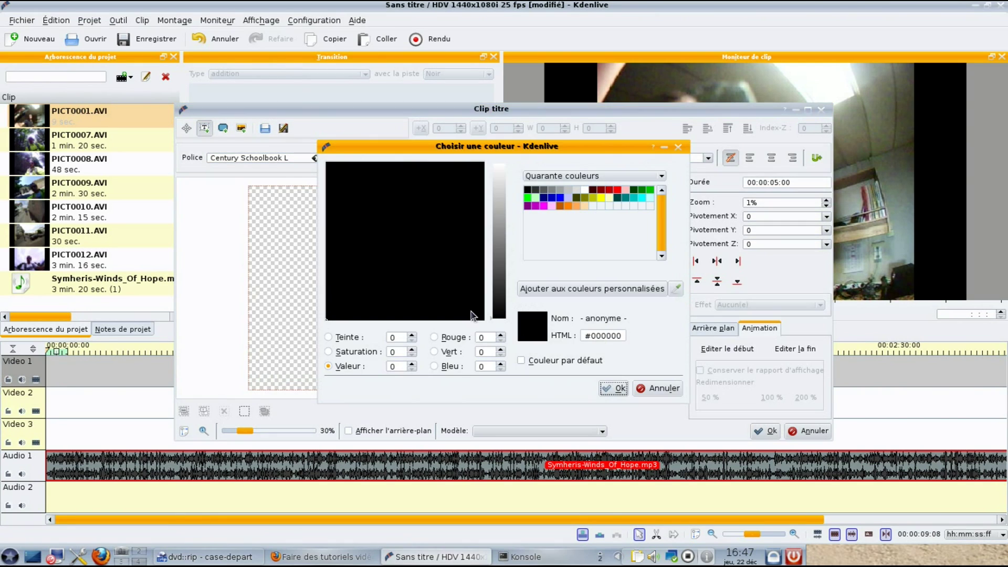
left_click(559, 199)
left_click(615, 388)
Step: Enter the title text "Sortie vélo à Sintra", "Portugal - juillet 2011" and, after a blank line, "Rider FUNIX"
left_click(333, 238)
type("S")
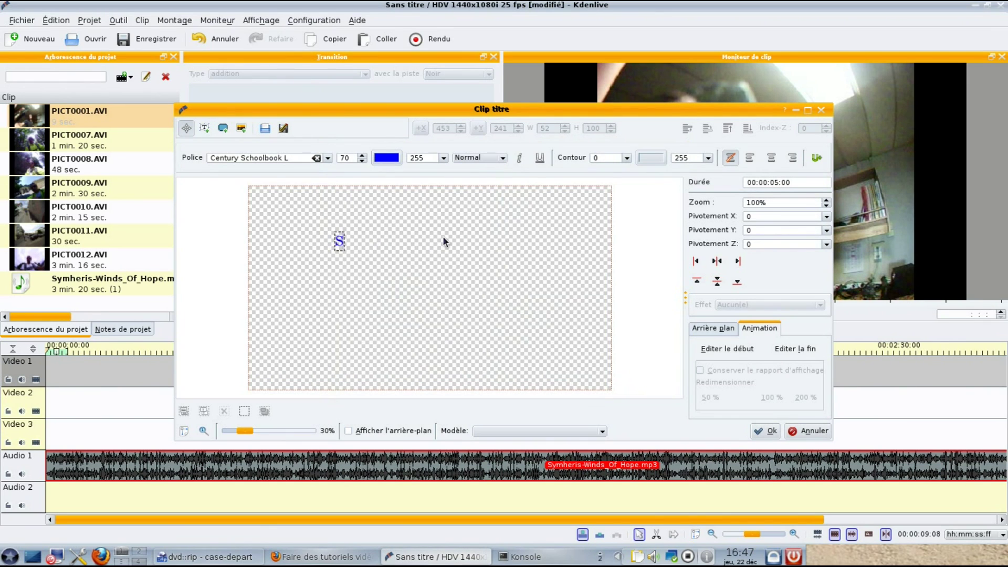
type("ortie vé")
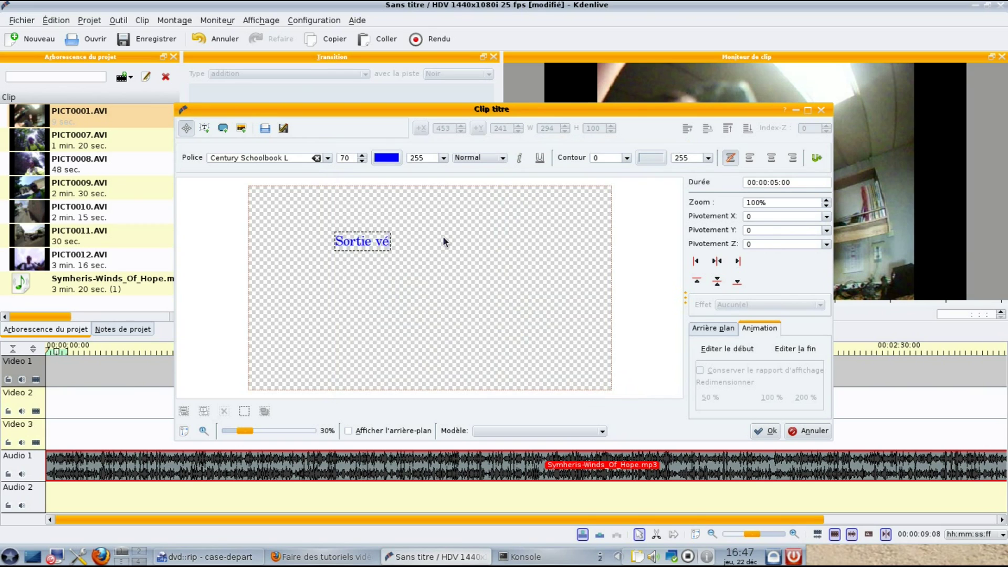
type("lo à Sintra")
key("Return")
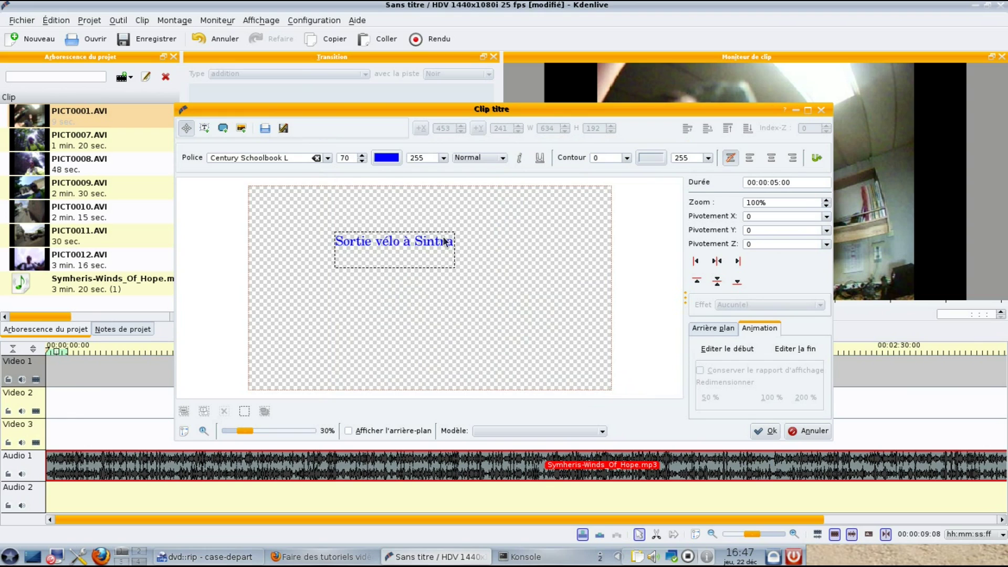
type("Portugal - juillet")
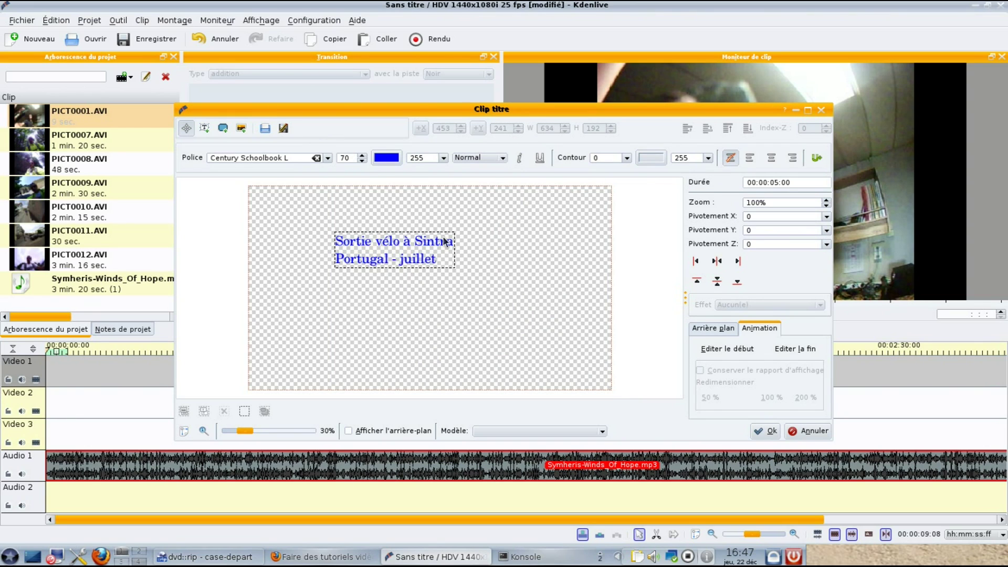
type(" 2011")
key("Return")
type("Rider FUNIX")
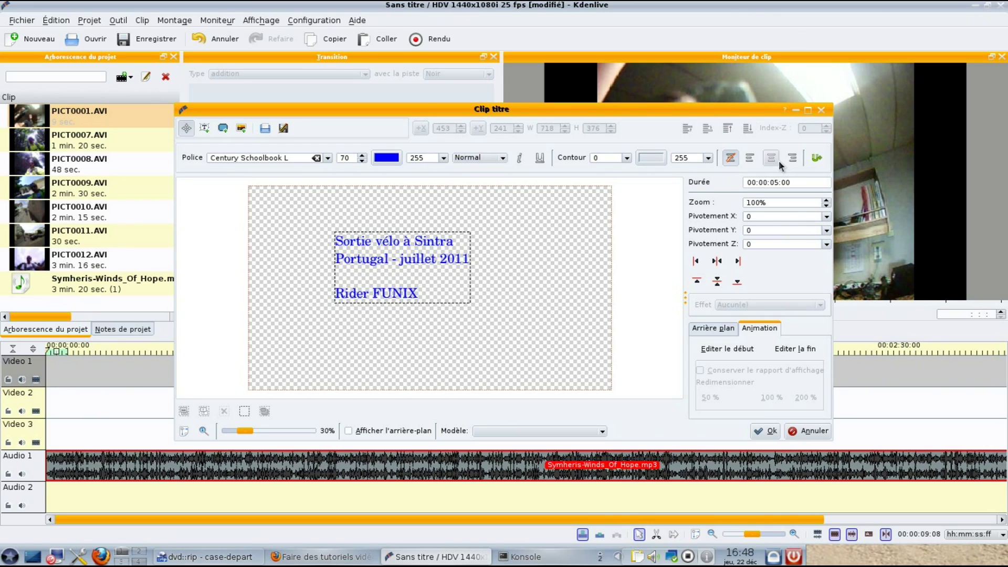
Step: Centre-align the title lines, centre the text block horizontally and vertically in the frame, and confirm the title clip
left_click(771, 158)
left_click(717, 261)
left_click(717, 282)
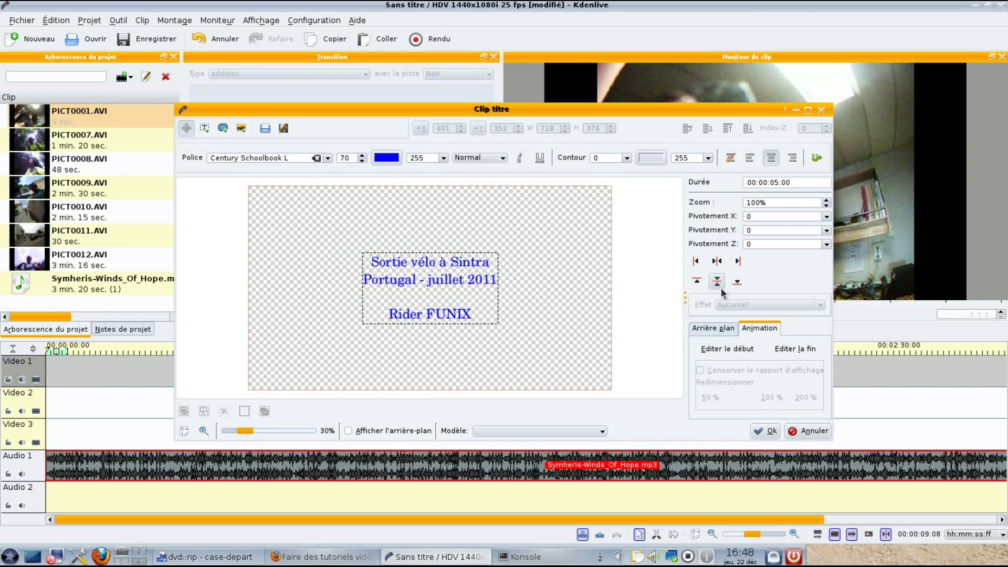
left_click(767, 430)
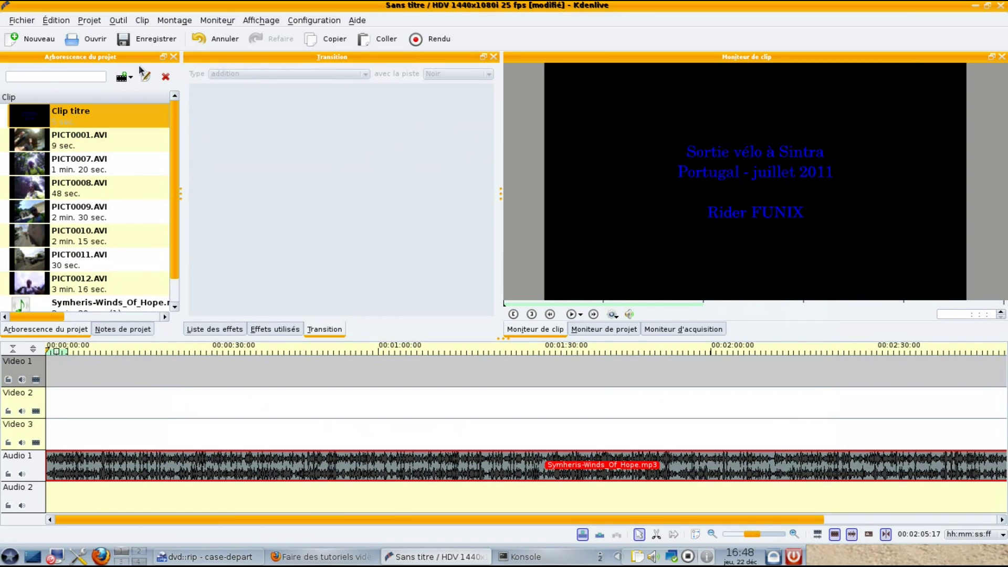
Step: Rename the new title clip in the project tree as "clip de début"
left_click(76, 118)
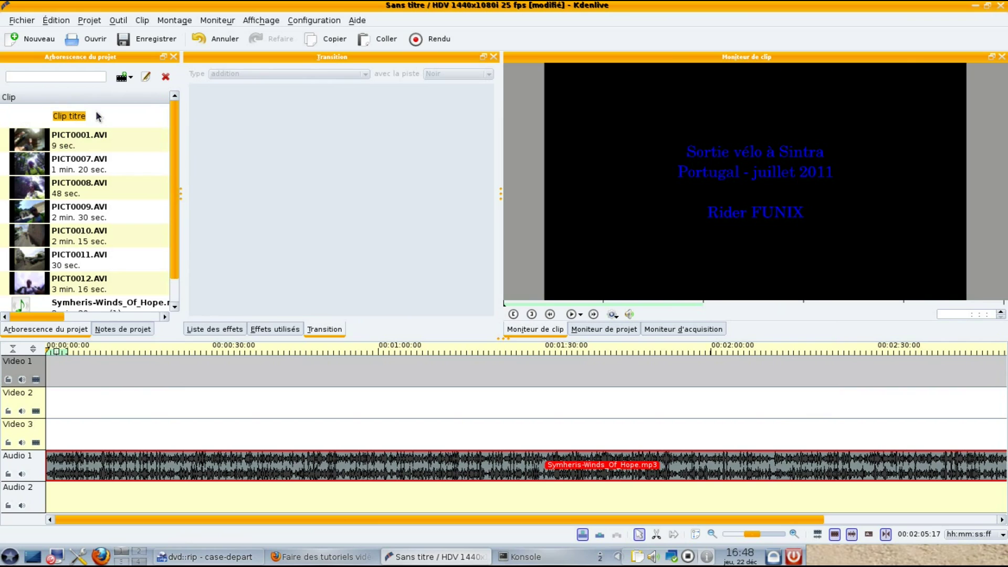
type("cli")
left_click(80, 138)
Step: Add a second title clip with the lines "Filmée avec caméra GoPro" and "Montée sous linux avec kdenlive"
left_click(89, 20)
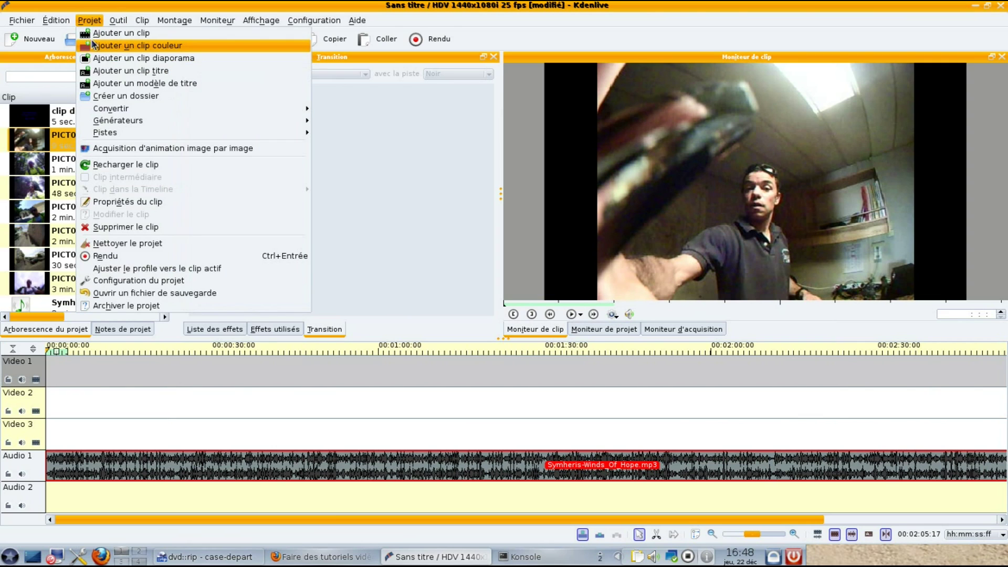
left_click(105, 71)
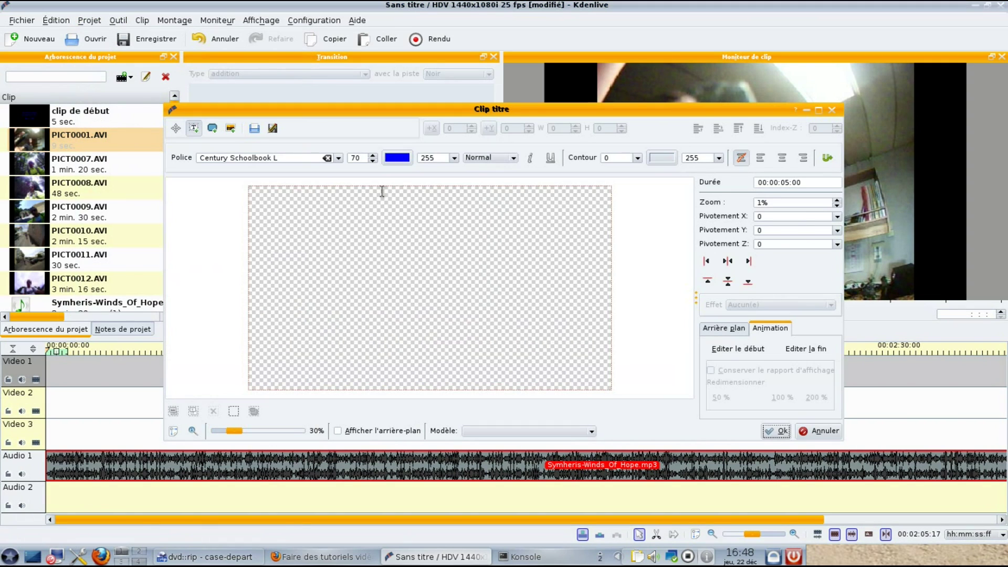
left_click(323, 244)
type("Filmée avec")
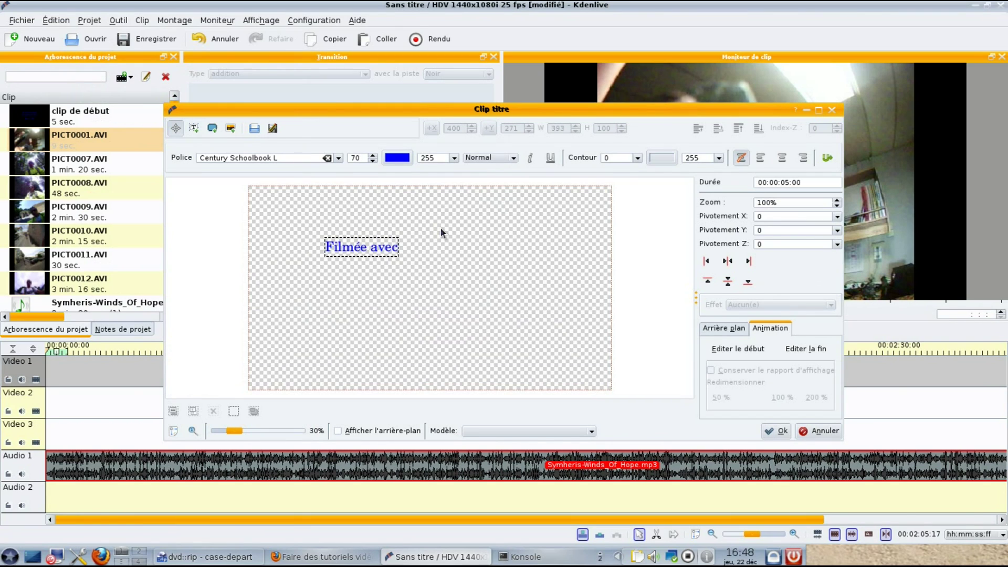
type(" caméra GoPro")
key("Return")
type("Mont")
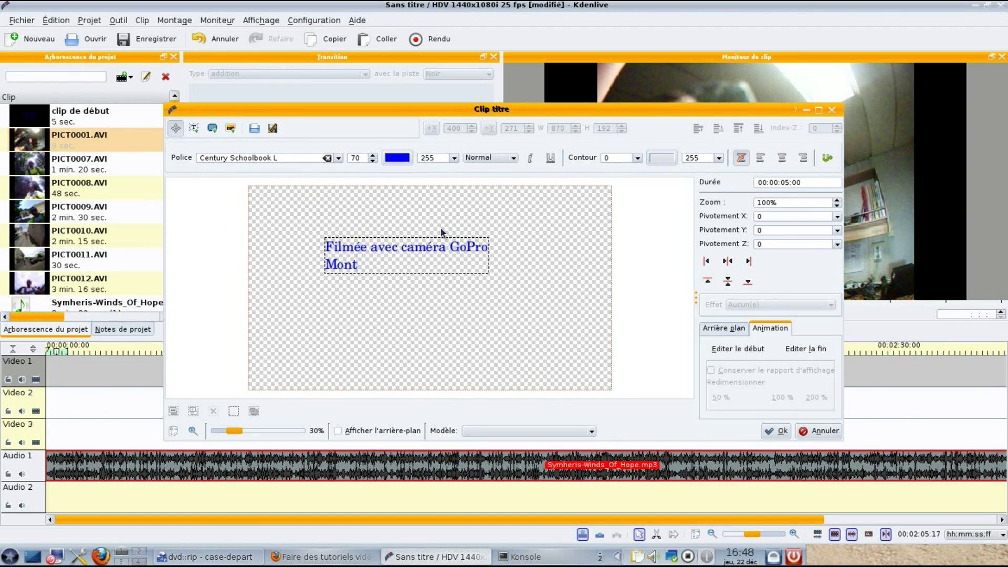
type("&e sous linux avec kdenlive")
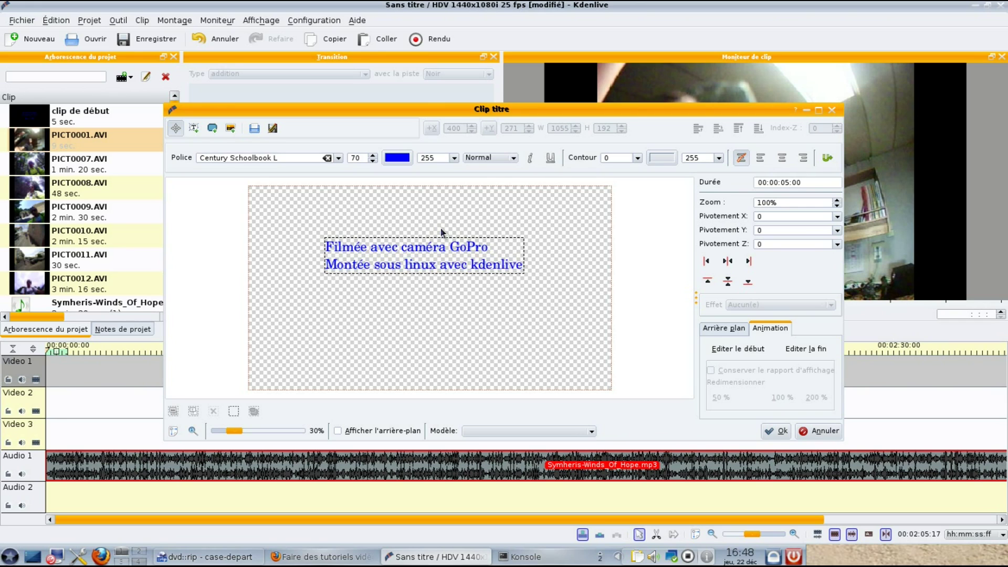
Step: Centre-align the second title's text, centre it both ways in the frame, and confirm the title clip
left_click(782, 158)
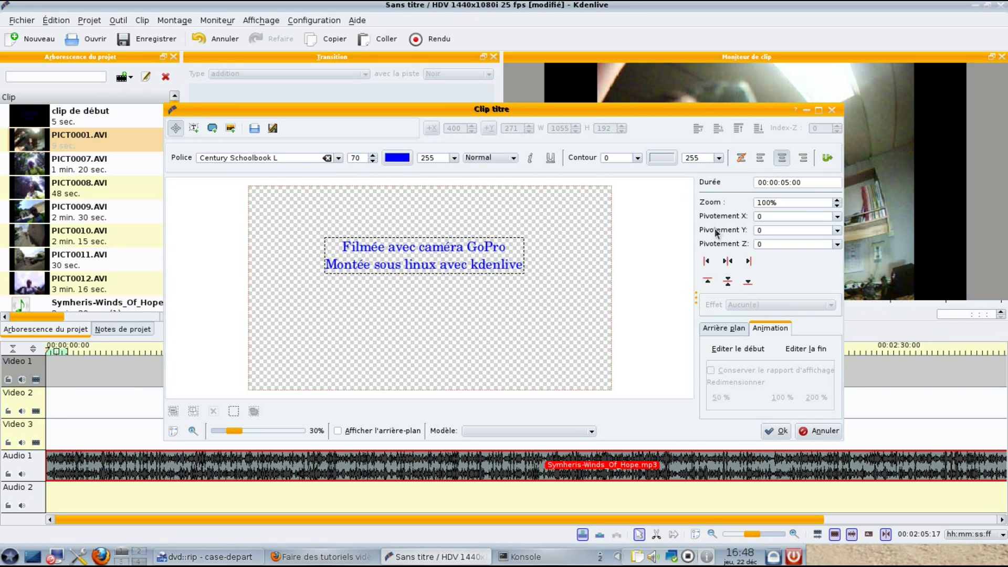
left_click(727, 261)
left_click(728, 281)
left_click(782, 432)
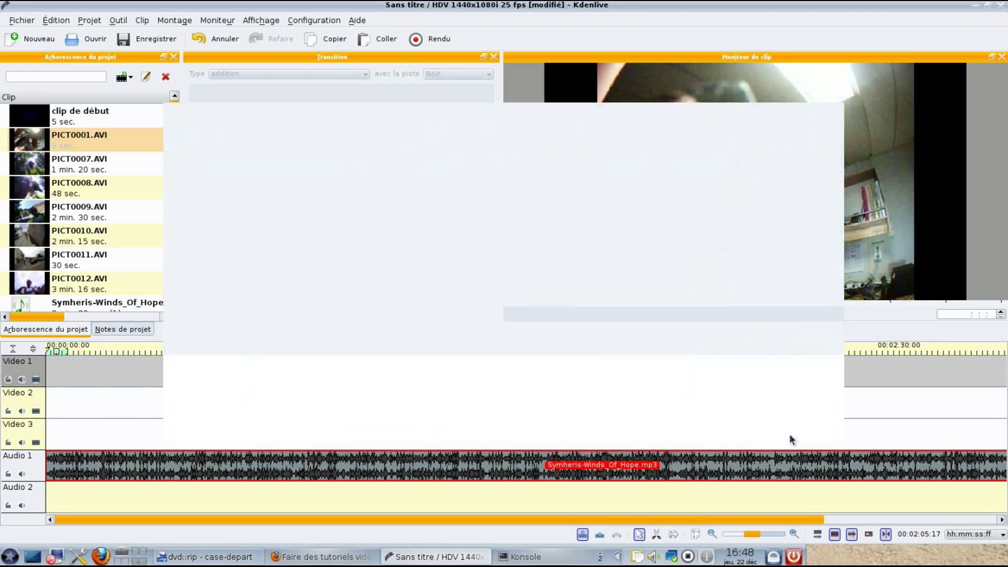
Step: Place "clip de début" at the very start of the Video 1 track
left_click(68, 116)
left_click_drag(37, 117, 54, 374)
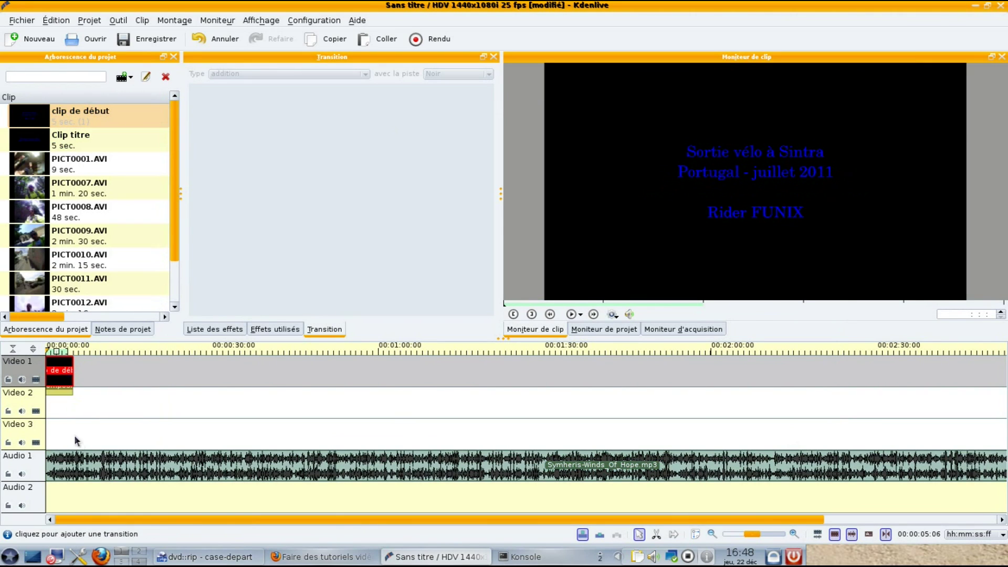
left_click(58, 393)
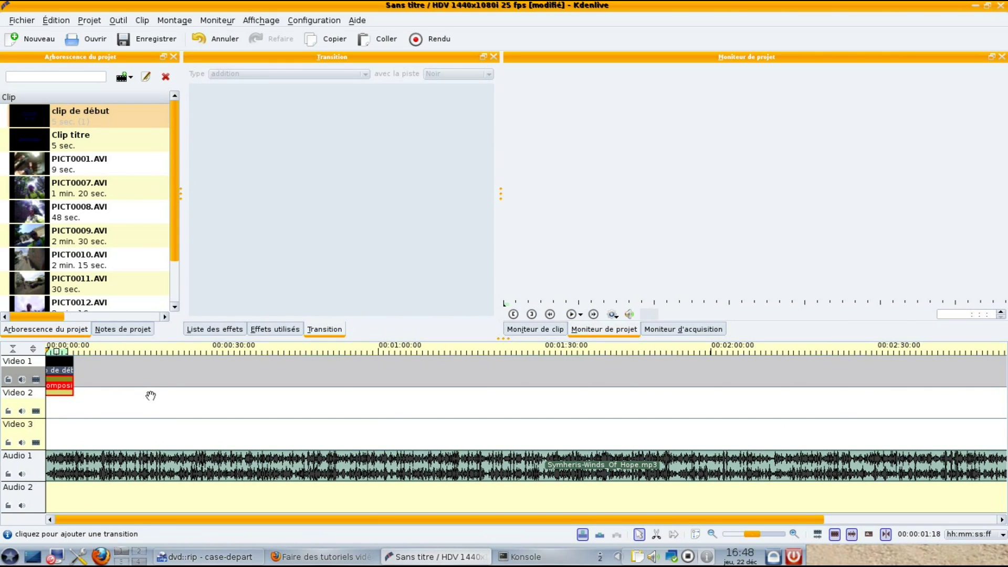
left_click(175, 20)
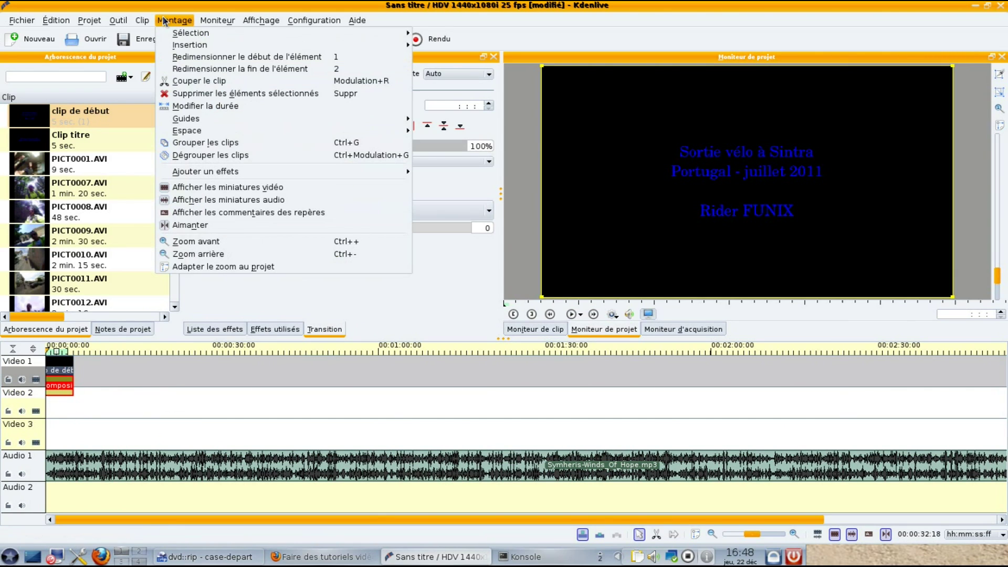
left_click(181, 100)
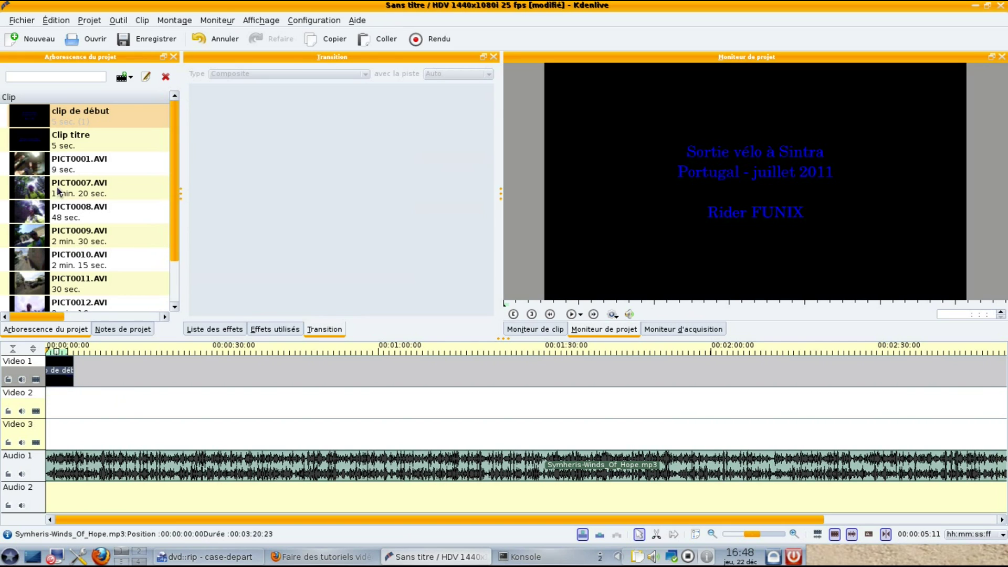
Step: Mark PICT0007.AVI from 00:00:12:03 to 00:00:44:00 and place that section on Video 2 right after the opening title
left_click(57, 187)
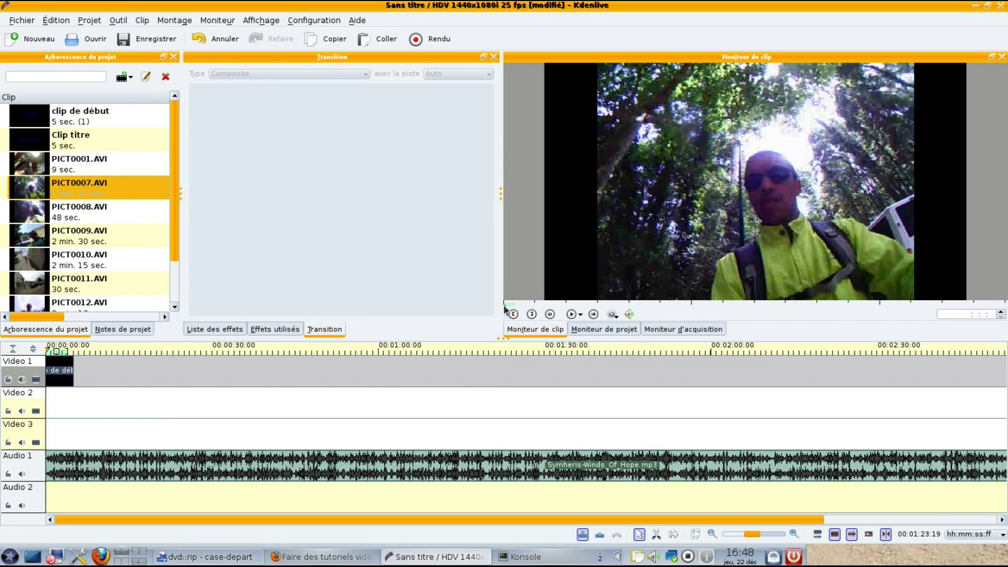
left_click(573, 317)
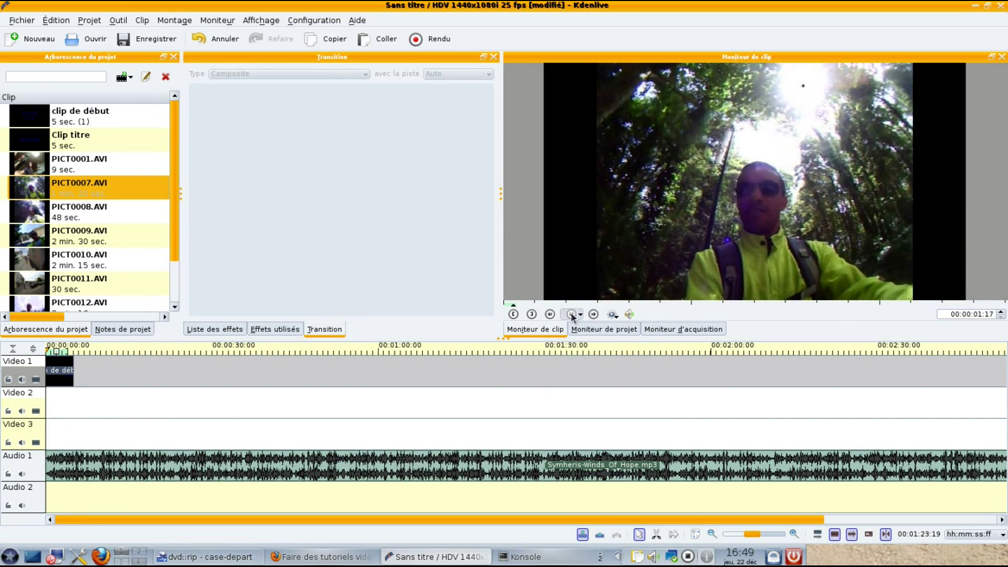
left_click_drag(513, 305, 585, 309)
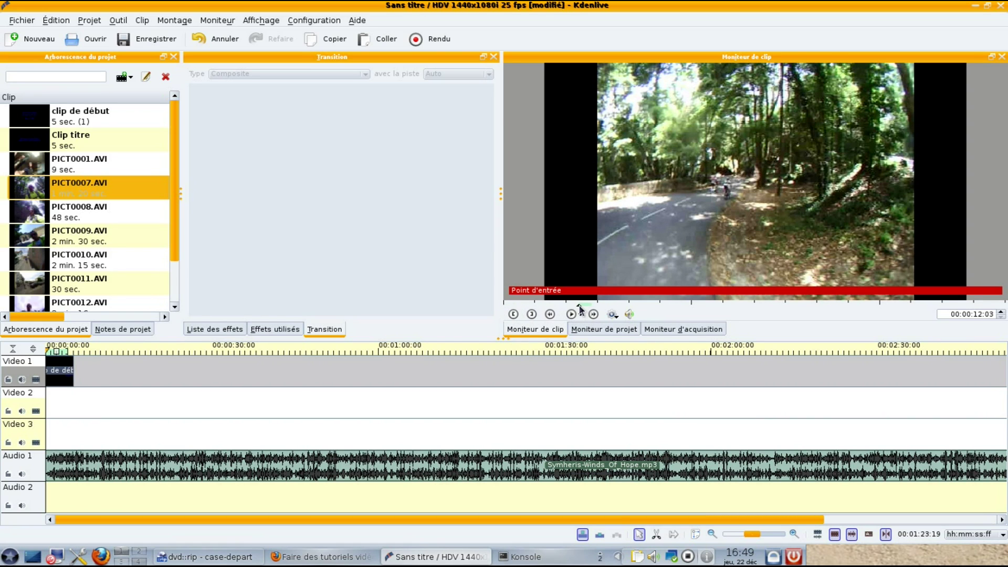
left_click_drag(581, 308, 593, 307)
left_click_drag(687, 307, 774, 312)
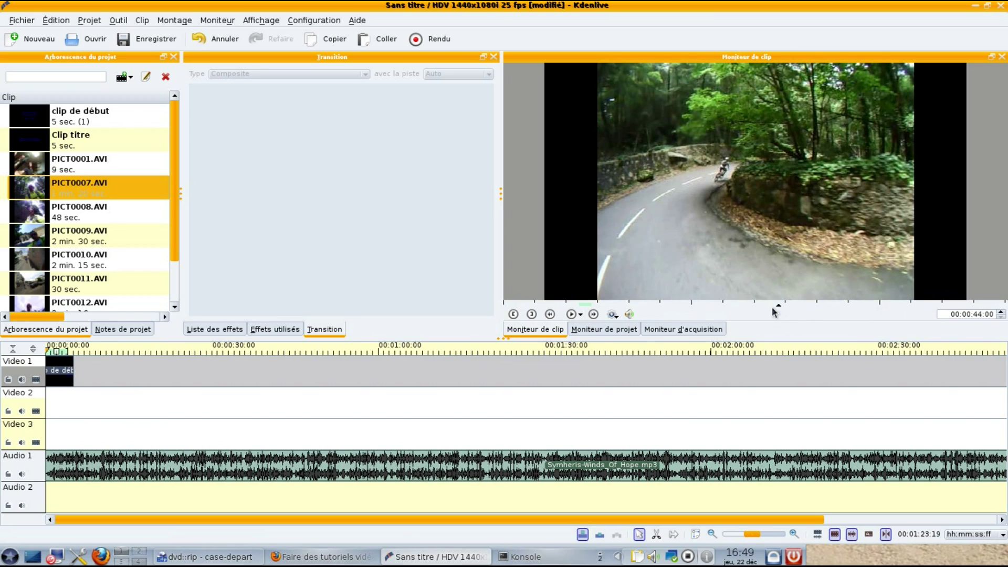
left_click(532, 314)
left_click(692, 206)
left_click_drag(603, 307, 92, 403)
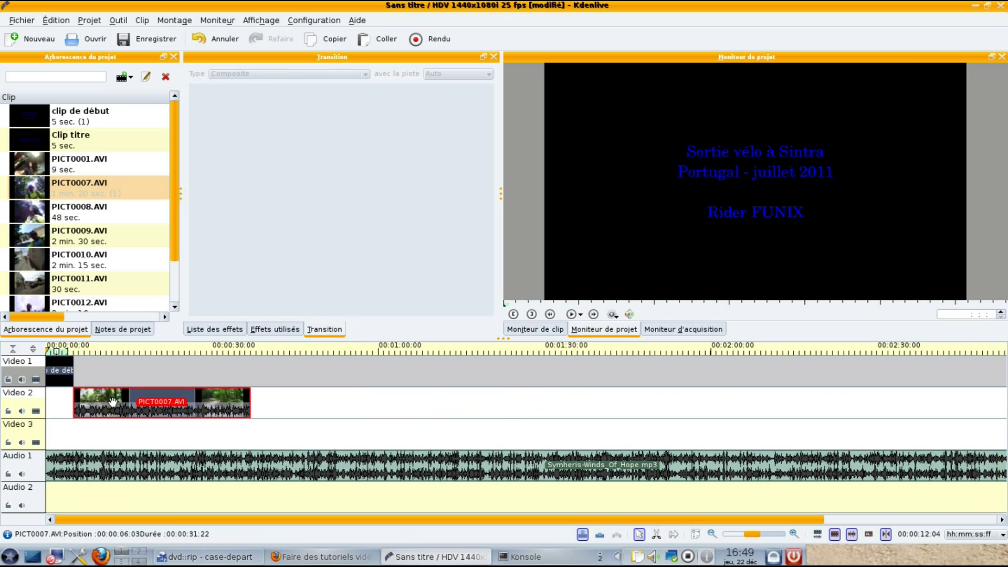
Step: Set in and out points on PICT0008.AVI, ending at 00:00:36:14, and place the section on Video 1 right after PICT0007.AVI
left_click(99, 220)
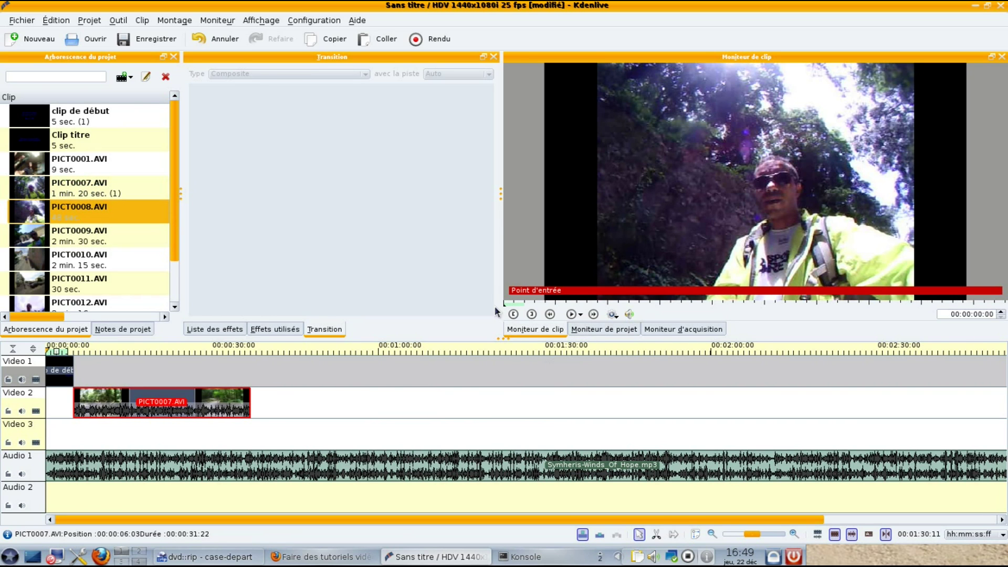
left_click_drag(506, 310, 886, 311)
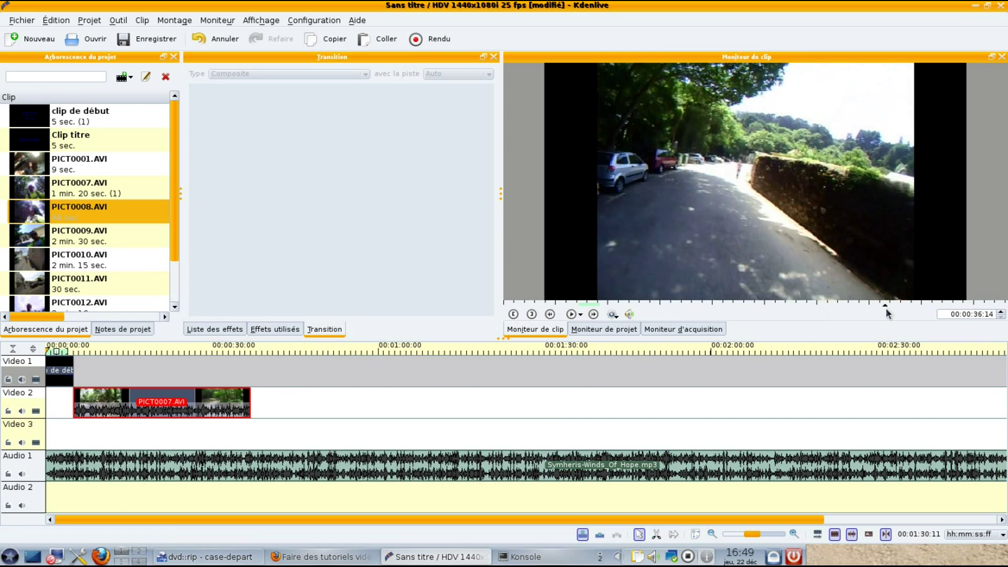
left_click(532, 314)
left_click_drag(577, 236, 260, 371)
left_click_drag(328, 360, 299, 364)
Step: Mark PICT0009.AVI from 00:00:23:13 to 00:01:56:11 and place that section on Video 2 right after PICT0008.AVI
left_click(83, 244)
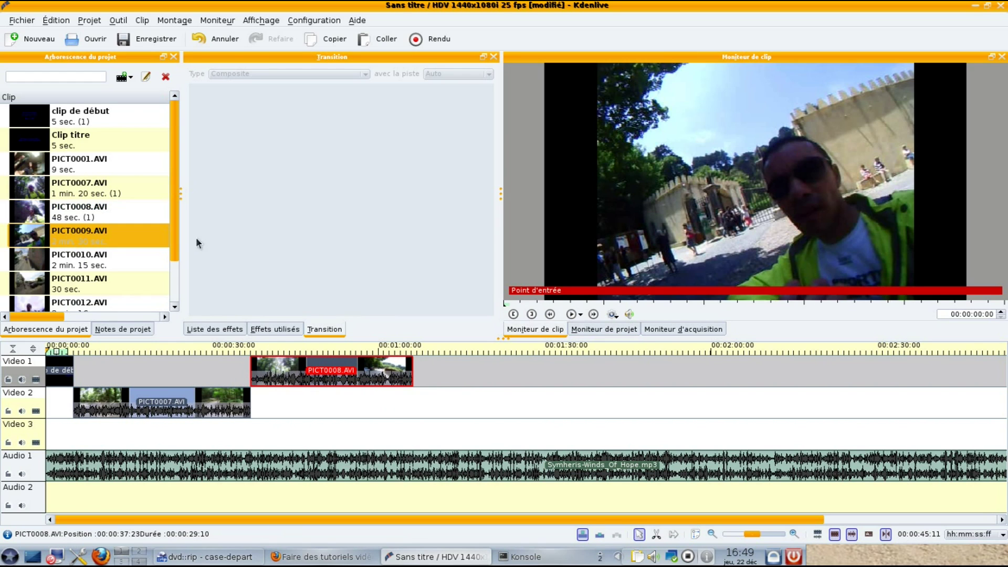
left_click_drag(507, 304, 896, 317)
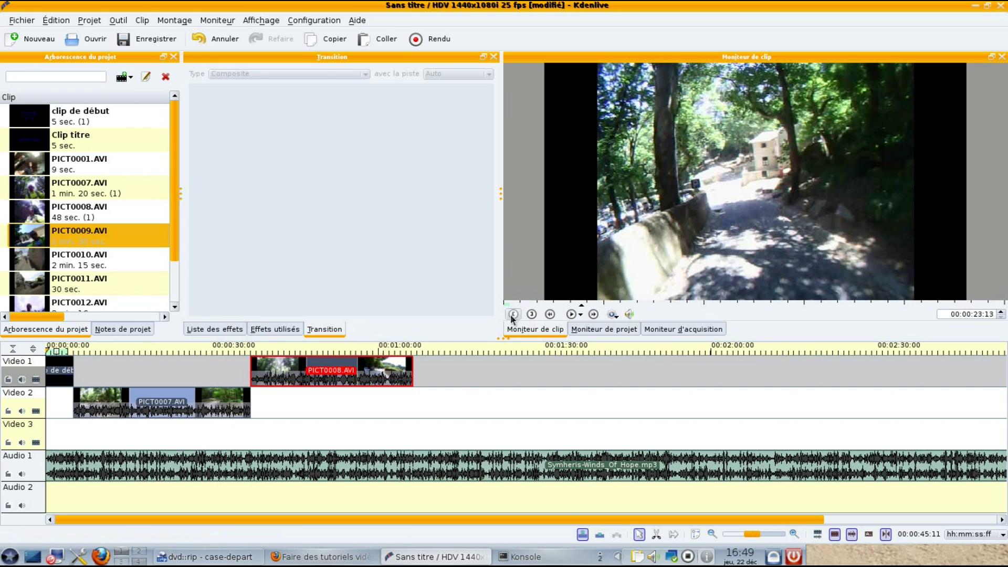
left_click(513, 315)
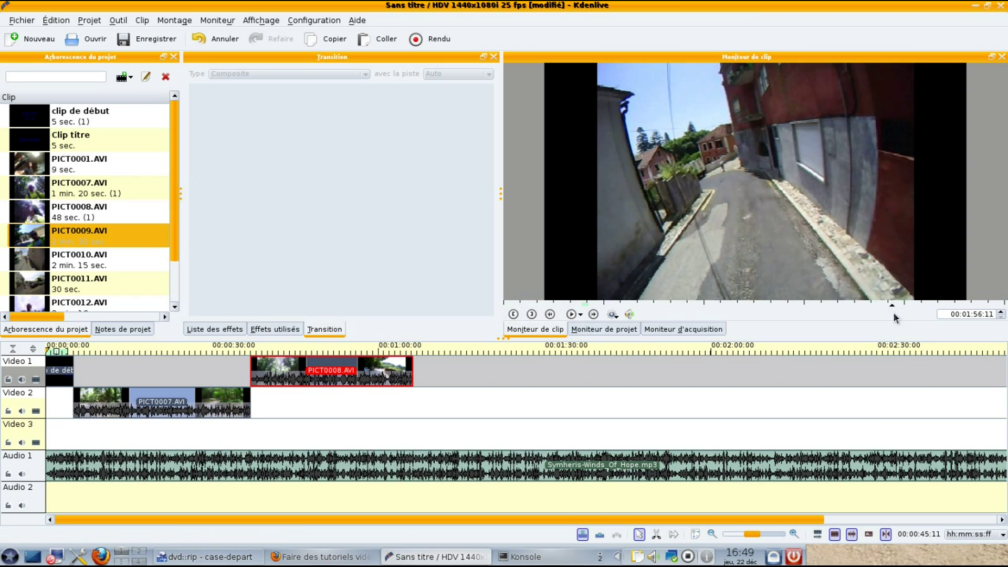
left_click(531, 313)
left_click_drag(637, 229, 420, 405)
Step: Set in and out points on PICT0010.AVI, ending at 00:01:27:08, and place the section on Video 1 right after PICT0009.AVI
scroll(444, 512, "down", 5)
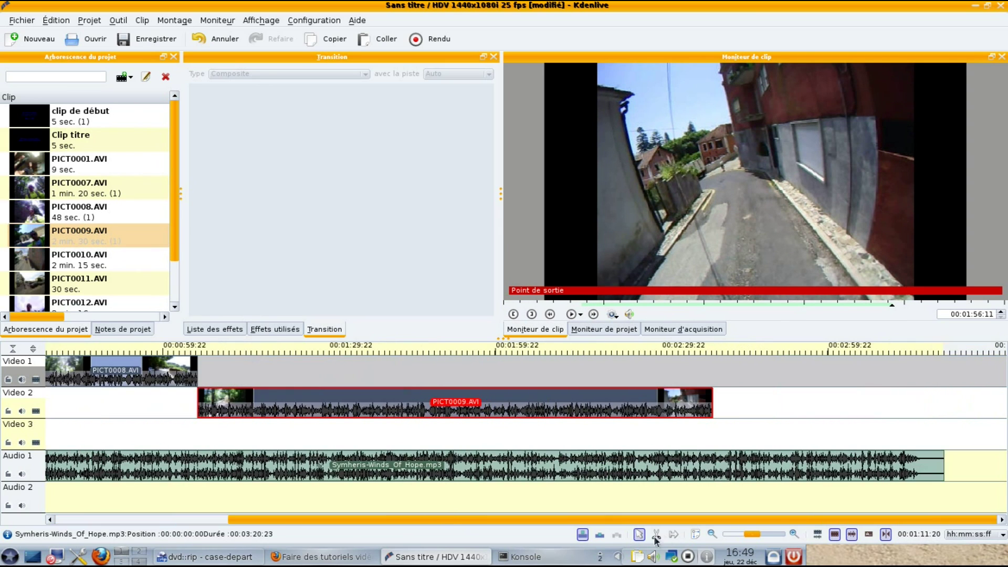
left_click(79, 262)
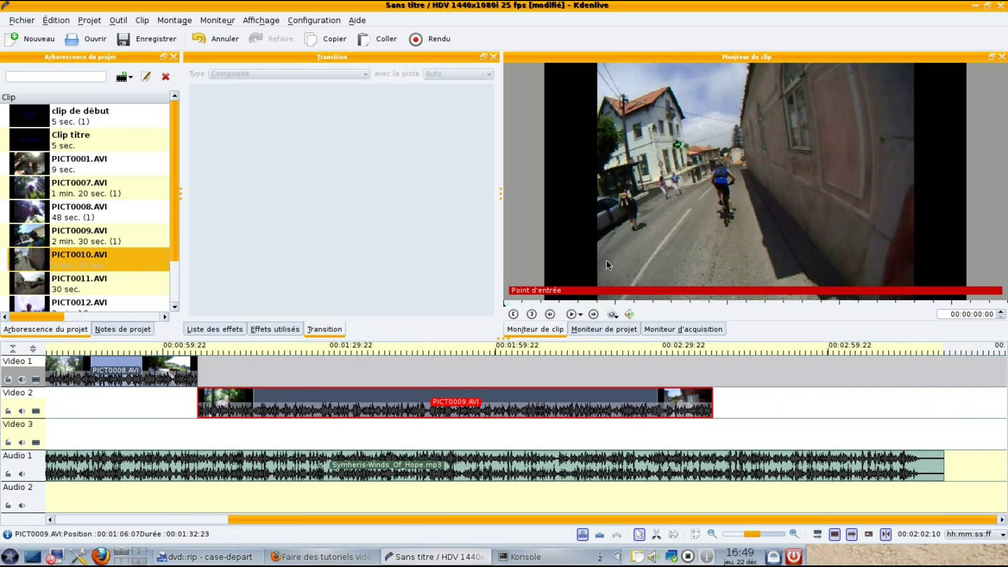
left_click(508, 312)
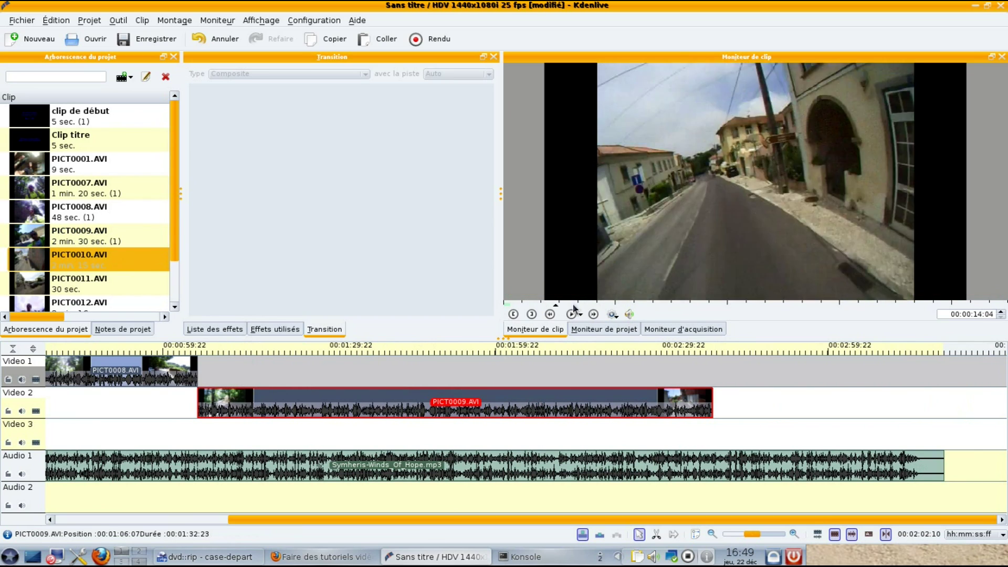
left_click(593, 314)
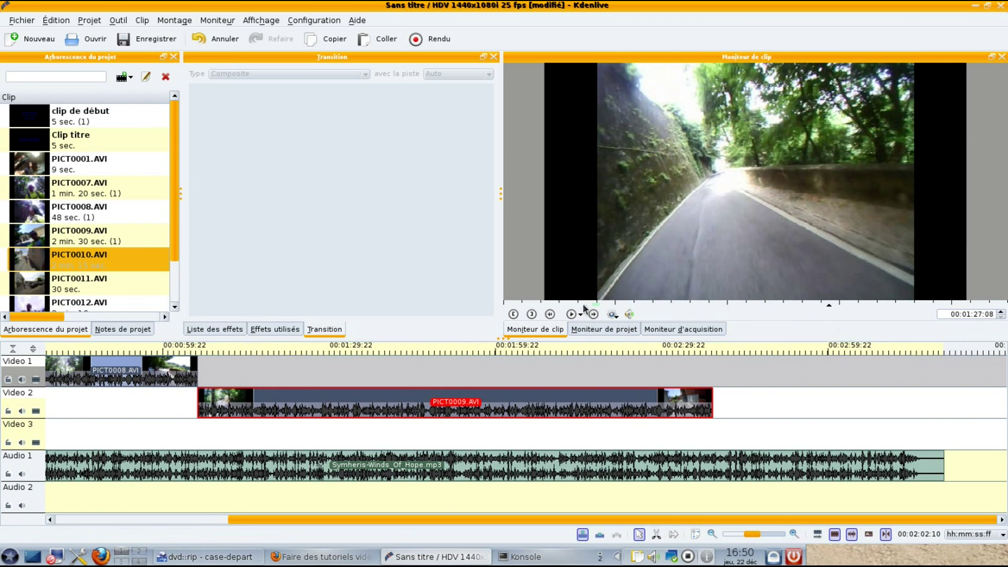
left_click(531, 316)
left_click_drag(731, 262, 718, 383)
Step: Save the project under the name velo in the embarque/portugal project folder
left_click_drag(431, 520, 250, 534)
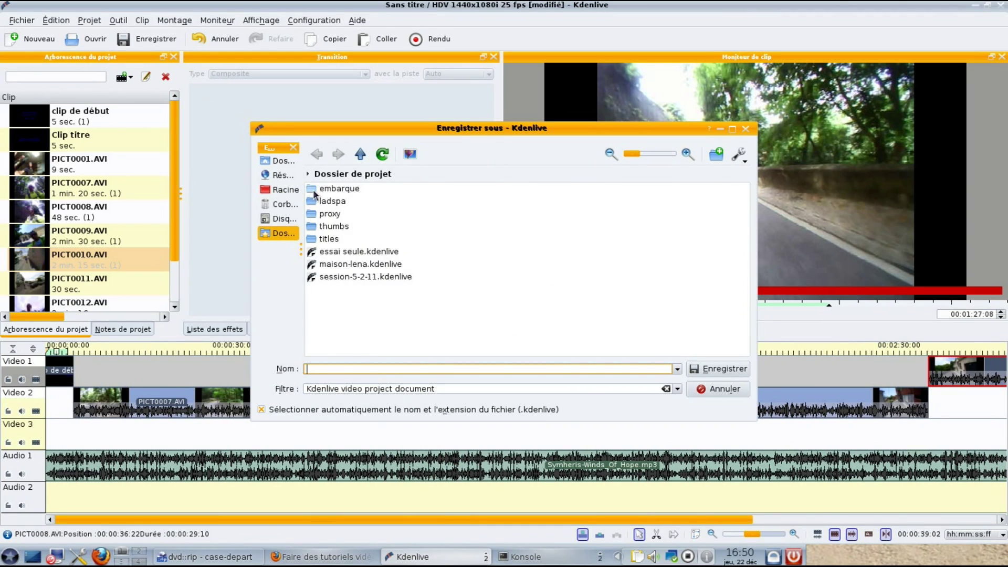
left_click(313, 189)
left_click(319, 190)
left_click(325, 368)
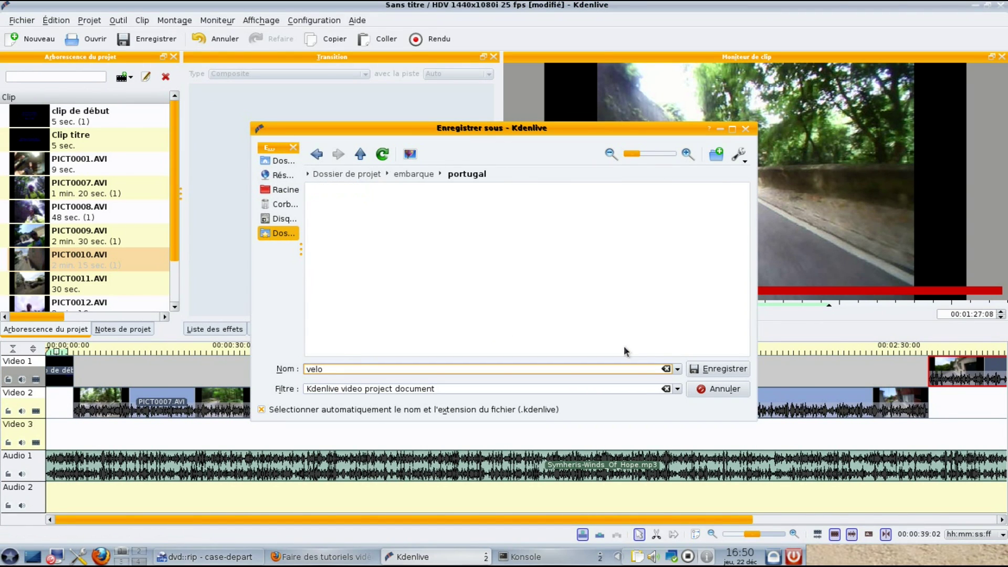
left_click(717, 369)
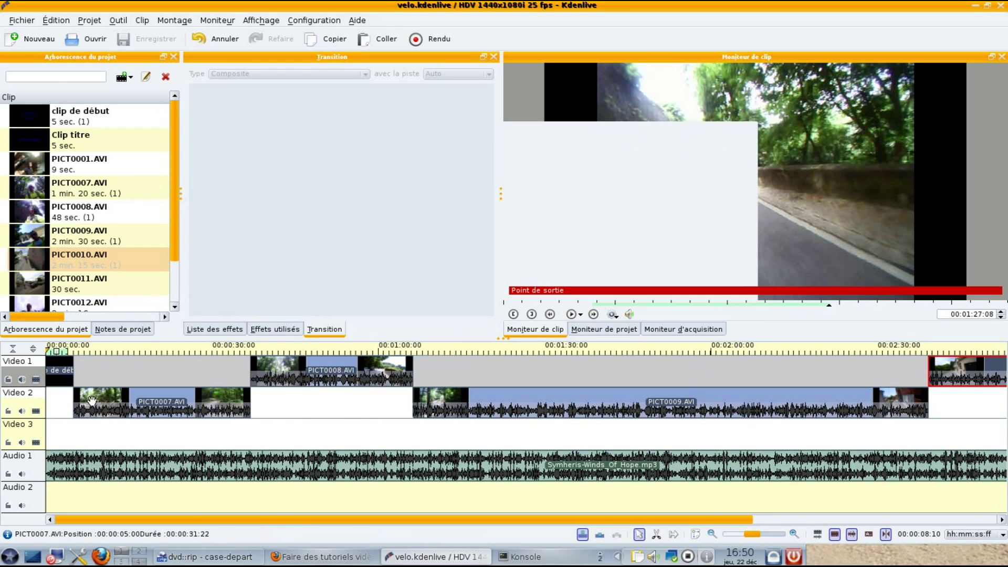
Step: Play the project around the opening title and shift PICT0007.AVI earlier on Video 2 so it overlaps the title's end
mouse_move(92, 402)
left_mouse_down()
mouse_move(82, 403)
mouse_move(92, 403)
left_mouse_up()
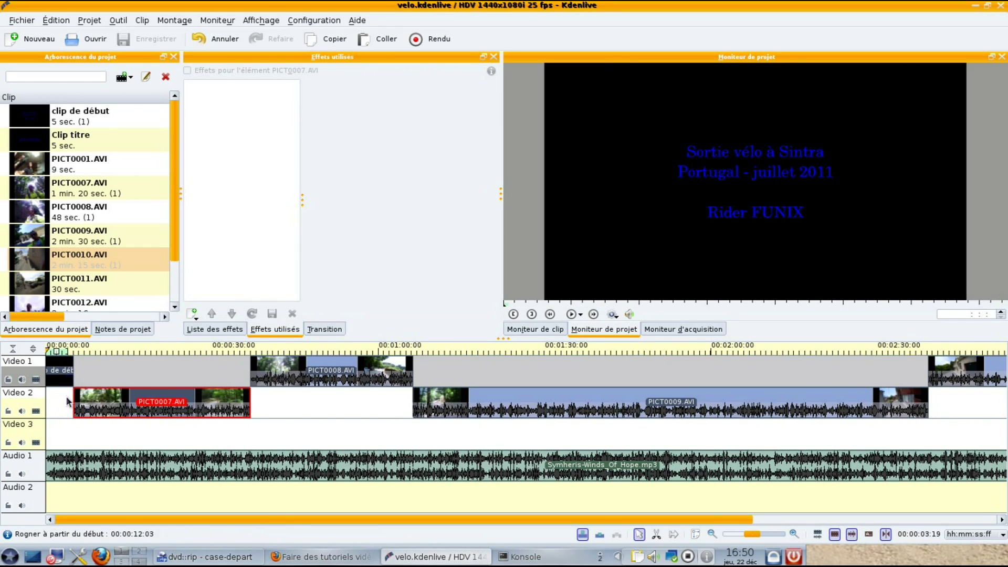
left_click(572, 315)
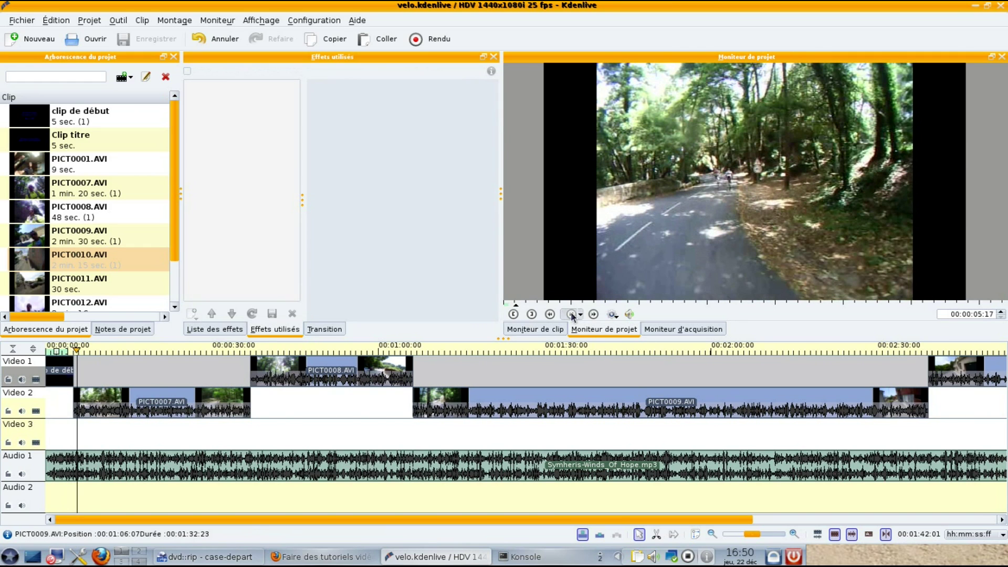
left_click_drag(78, 404, 65, 404)
Step: Add a wipe transition (Transition par balayage) from the opening title to PICT0007.AVI and open its settings
left_click(60, 373)
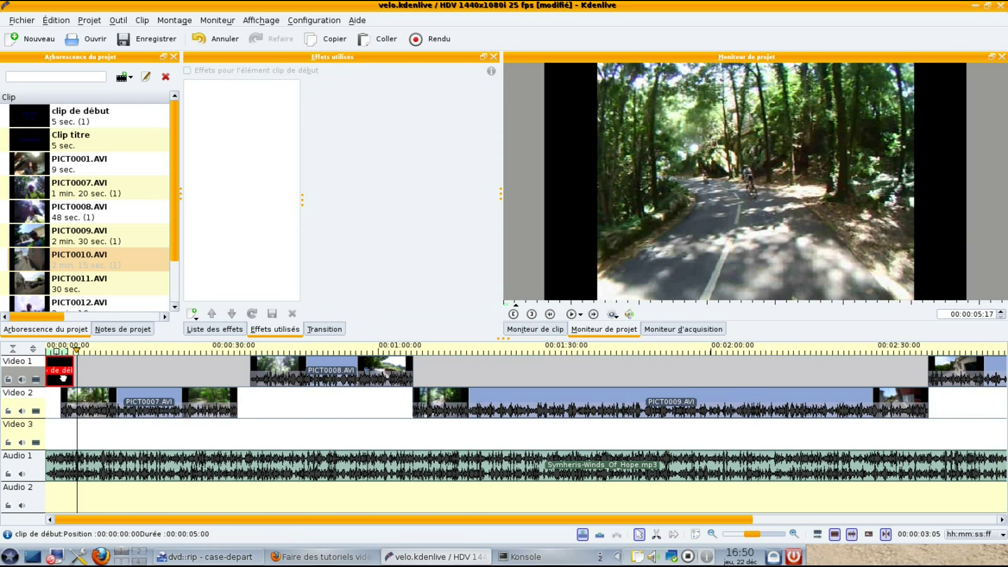
right_click(63, 380)
mouse_move(243, 513)
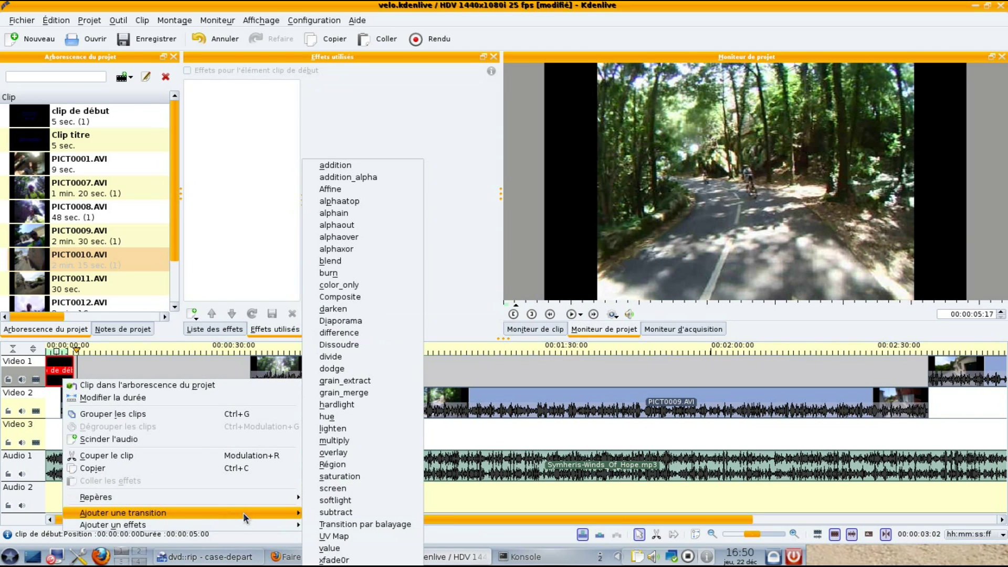
left_click(358, 523)
left_click(64, 391)
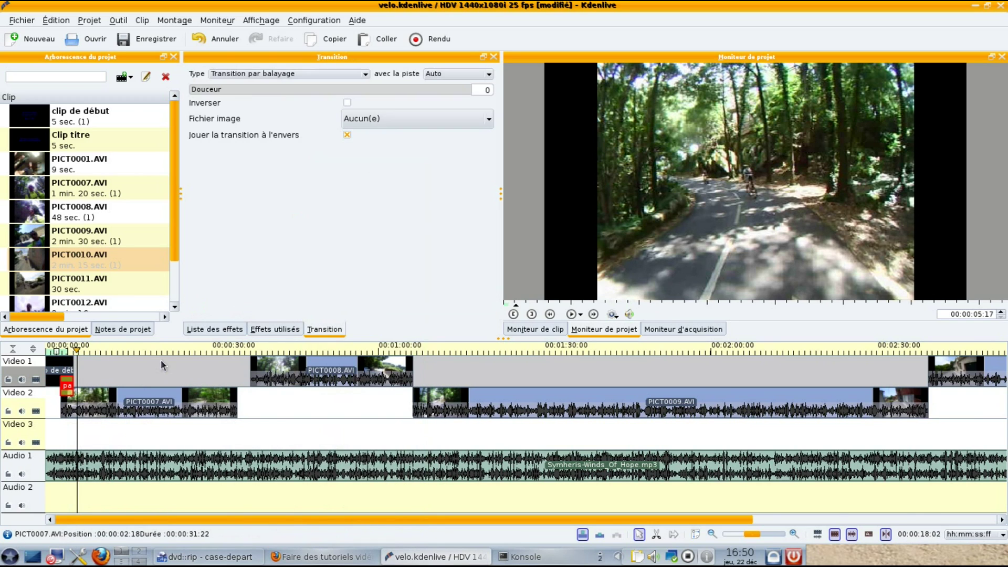
Step: Use bi-linear_x.pgm as the image file of the opening title's wipe and play the transition back
left_click(420, 120)
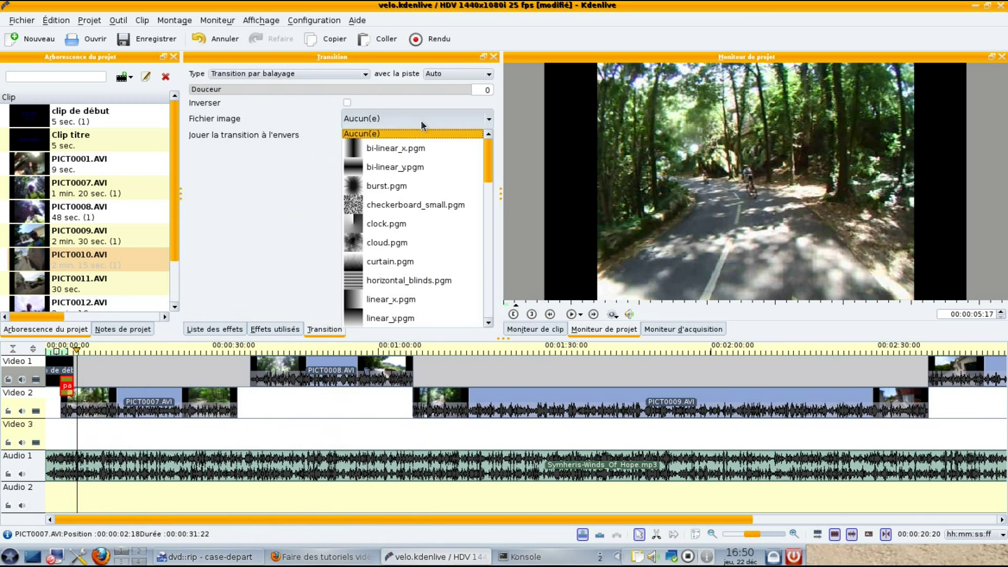
left_click(415, 151)
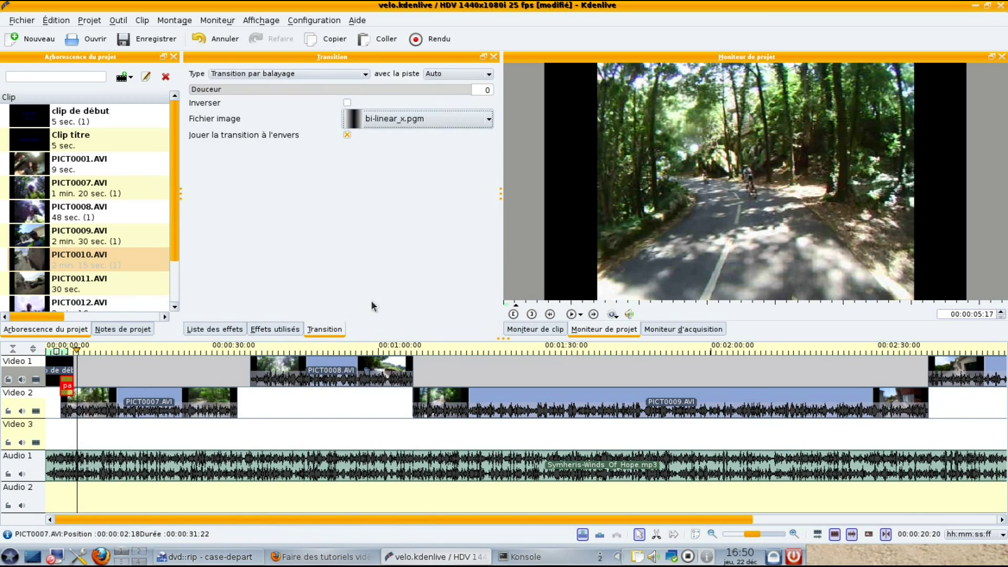
left_click(52, 398)
left_click(573, 315)
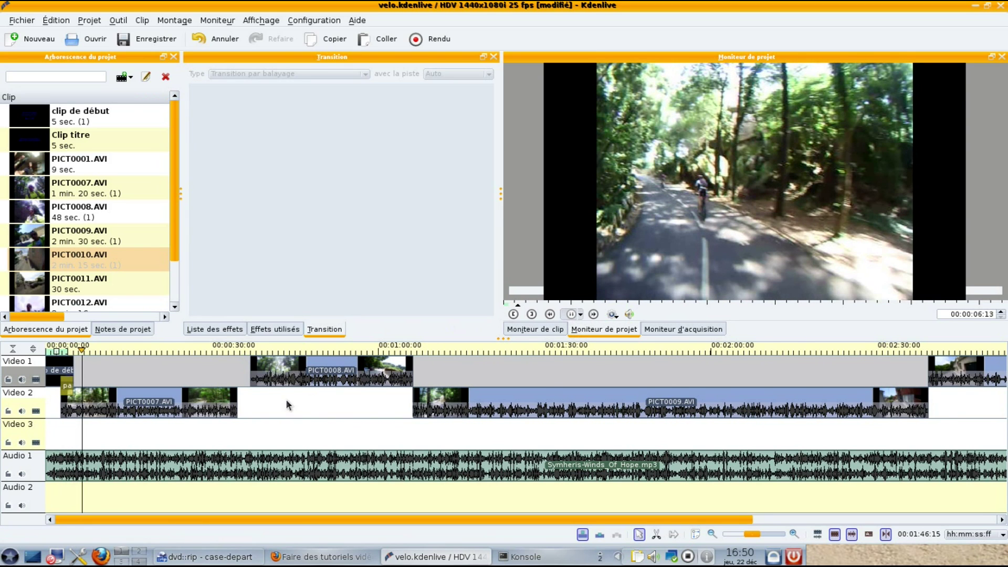
Step: Shift PICT0008.AVI earlier to overlap the end of PICT0007.AVI and add a dissolve (Dissoudre) between the two clips
left_click_drag(262, 380, 243, 381)
left_click(232, 395)
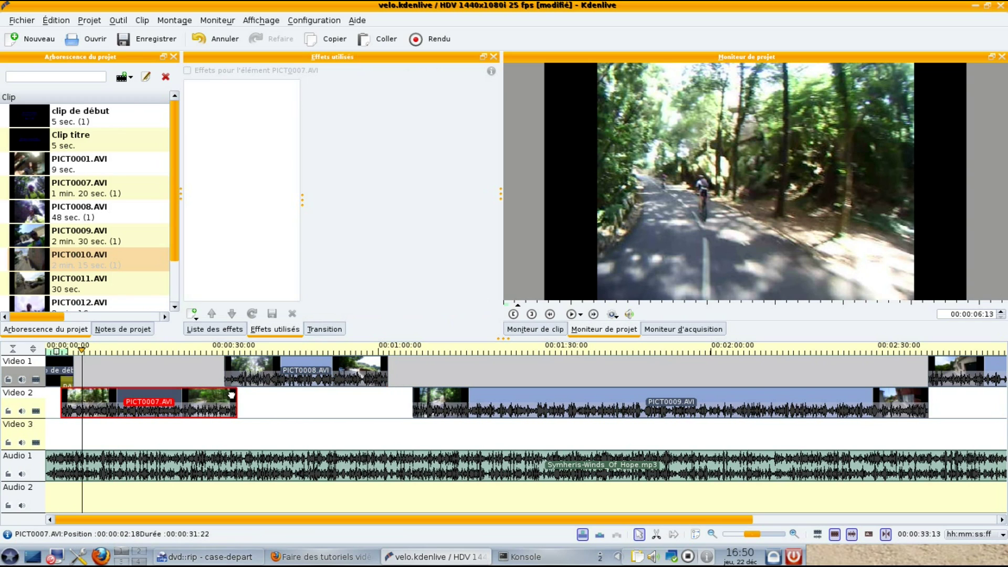
right_click(230, 401)
mouse_move(345, 535)
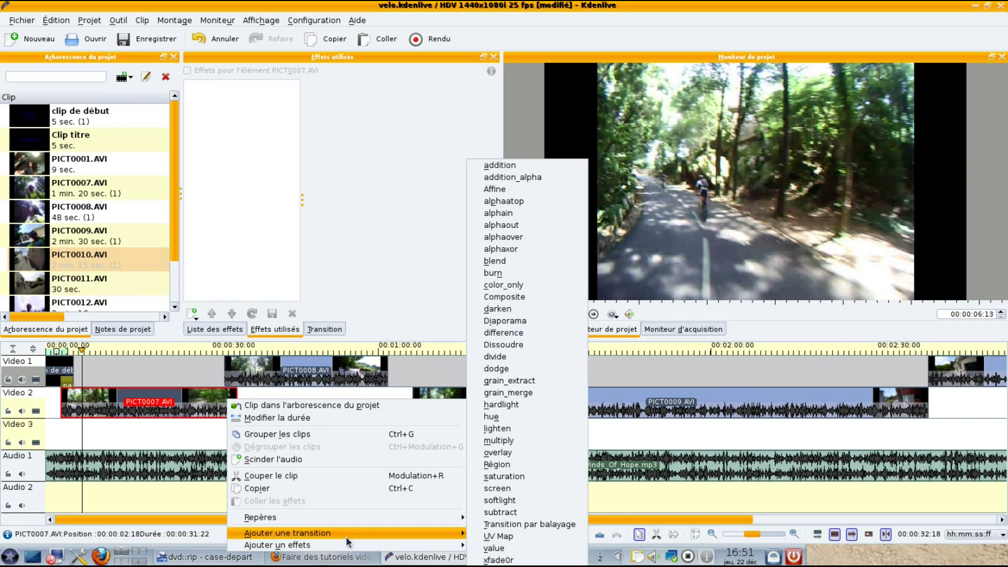
left_click(506, 345)
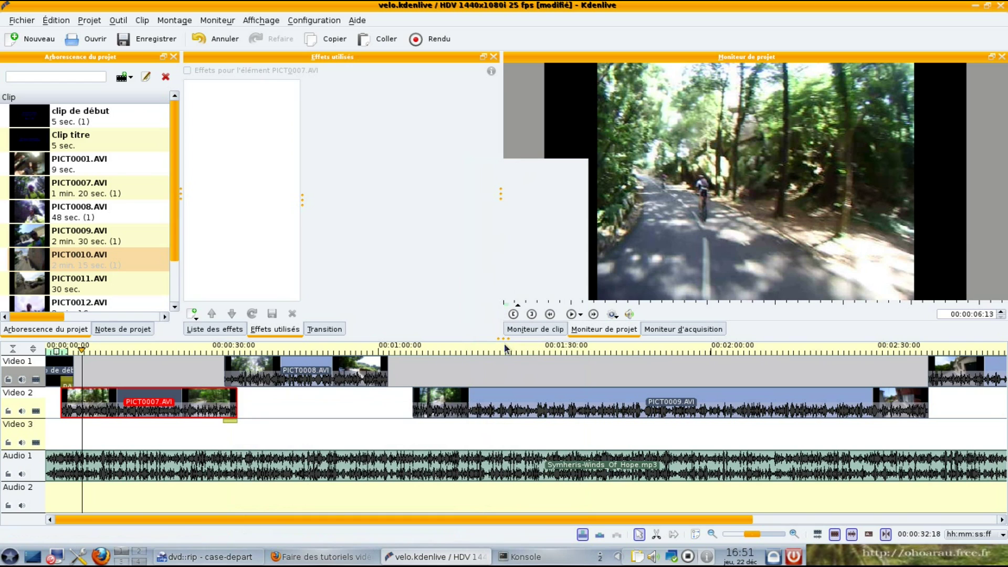
left_click(230, 420)
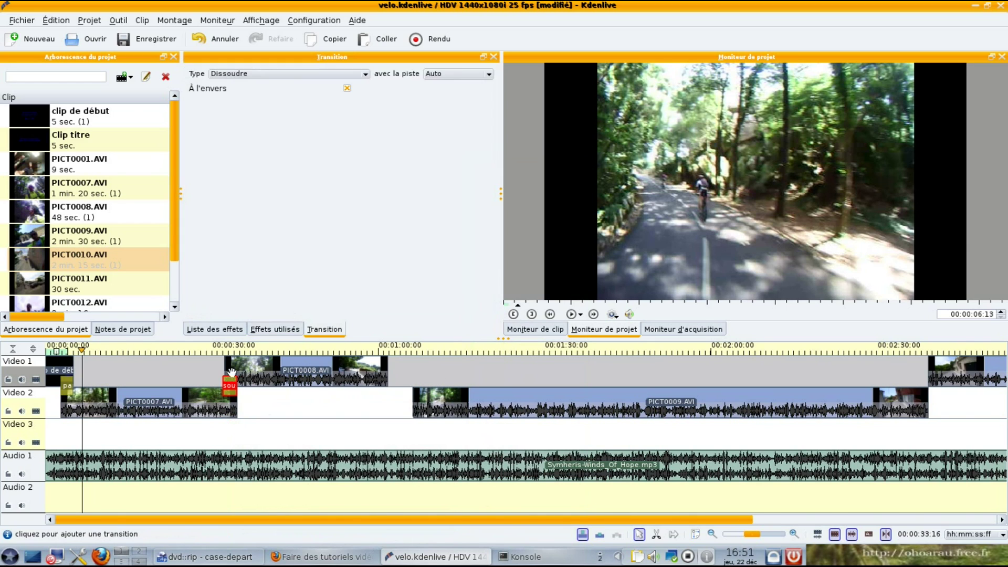
Step: Nudge PICT0008.AVI slightly earlier on Video 1 and play back the dissolve from PICT0007.AVI
left_click(246, 367)
left_click_drag(245, 367, 243, 366)
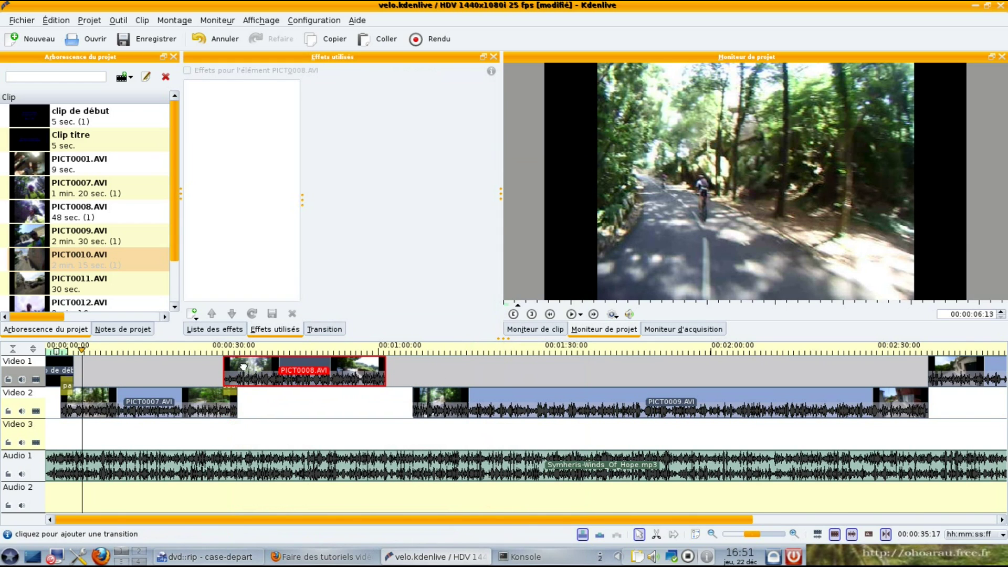
left_click(228, 390)
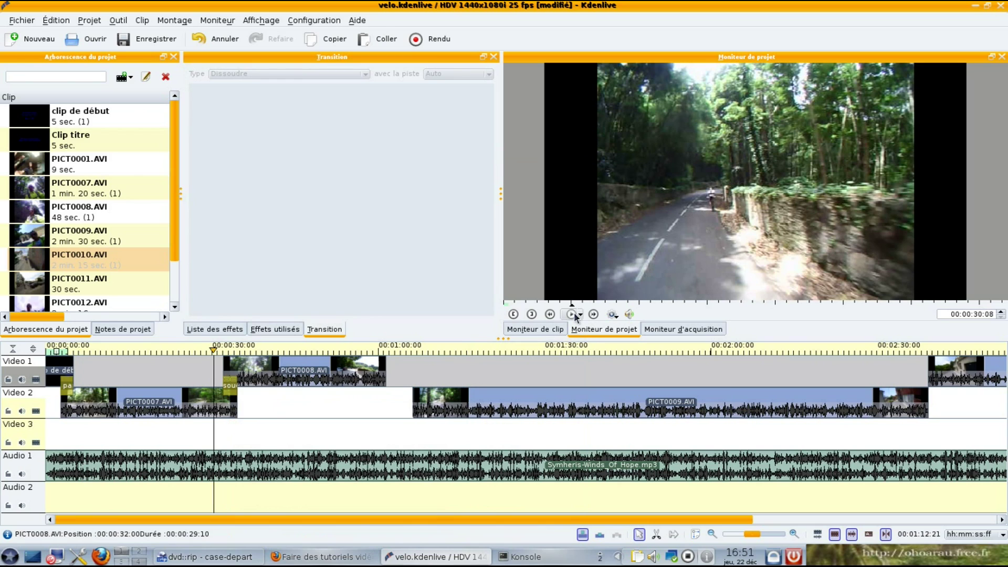
left_click(573, 314)
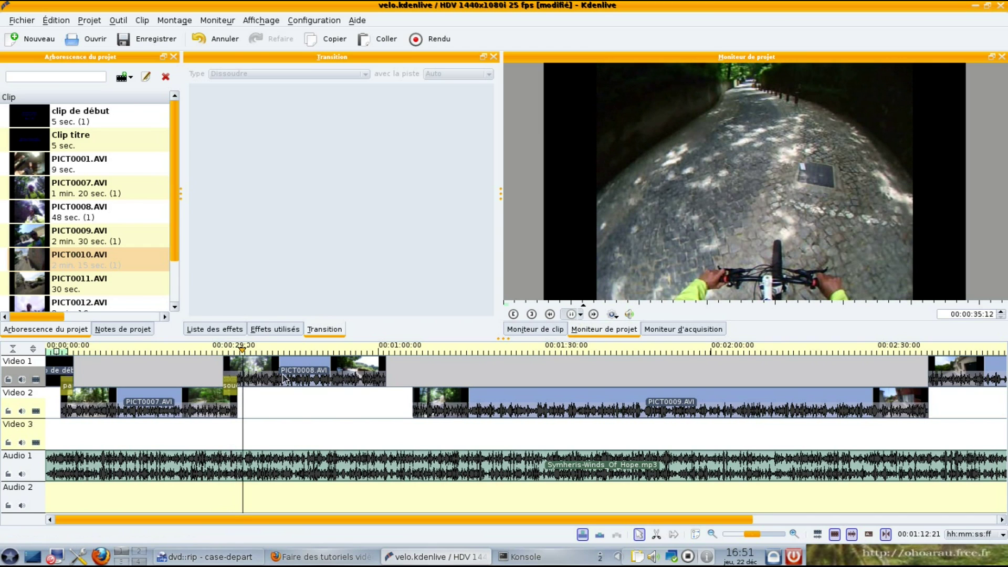
left_click(231, 385)
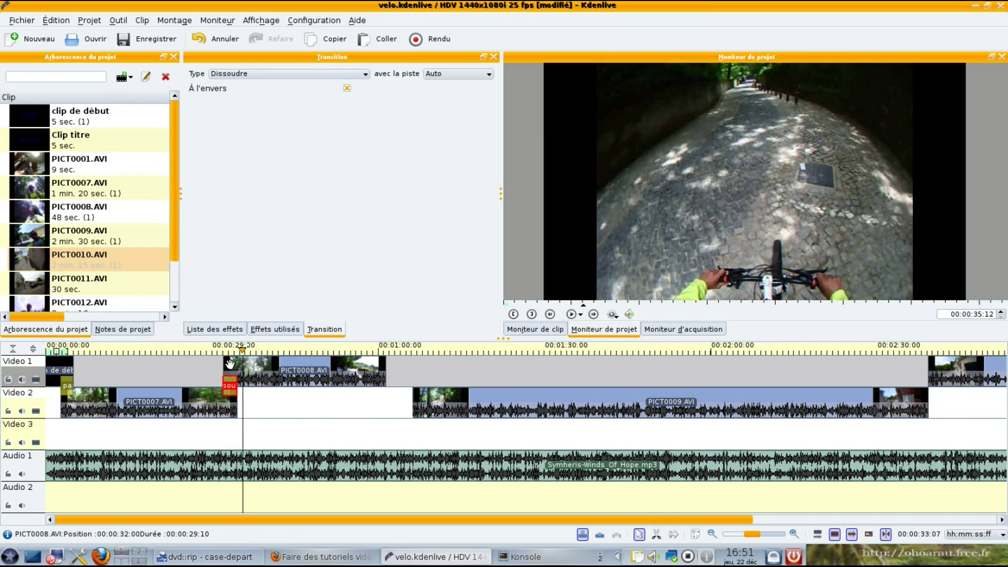
left_click(220, 387)
left_click(574, 317)
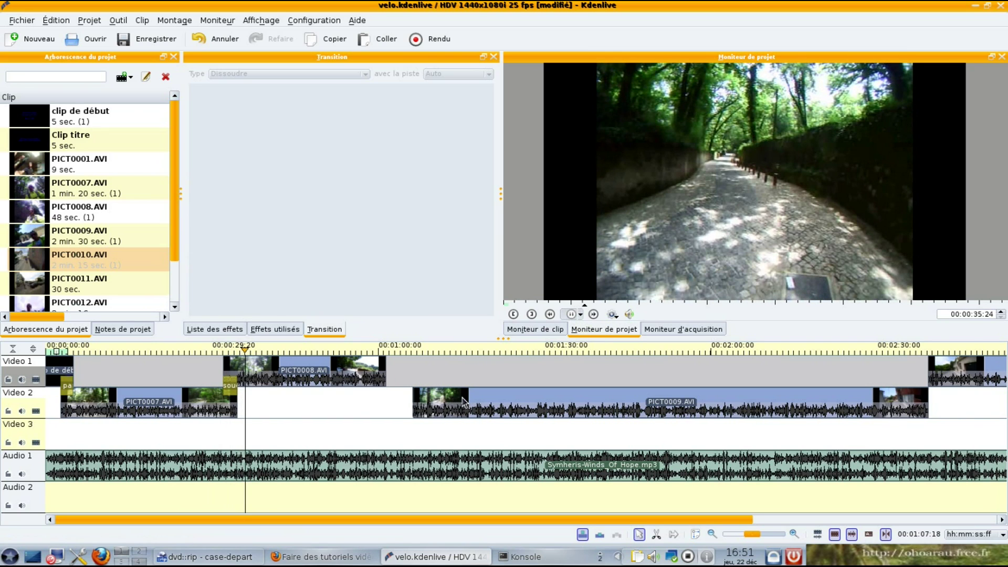
Step: Shift PICT0009.AVI earlier to overlap the end of PICT0008.AVI and add a wipe transition (Transition par balayage) between them
left_click_drag(421, 398, 381, 397)
left_click(377, 374)
right_click(378, 374)
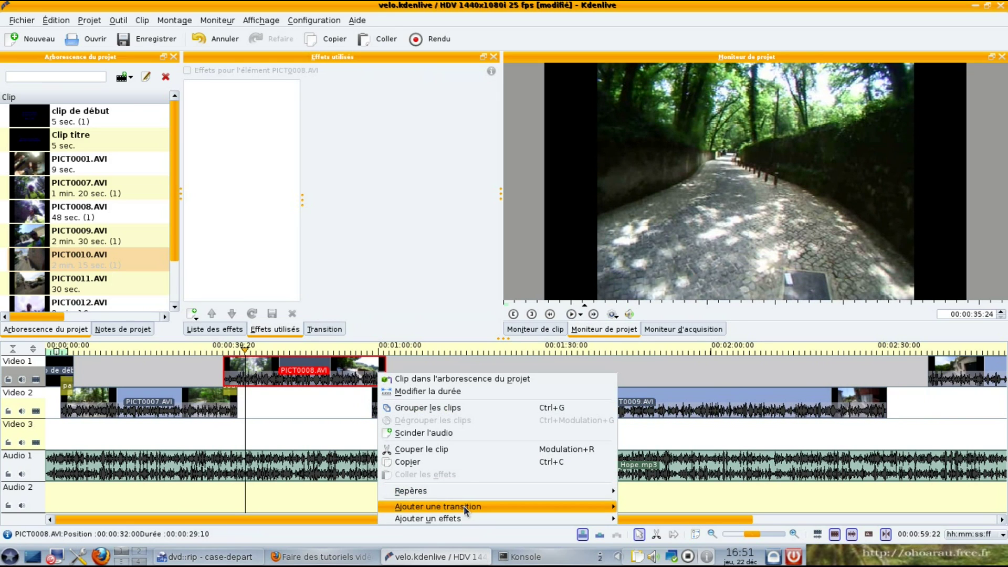
mouse_move(470, 518)
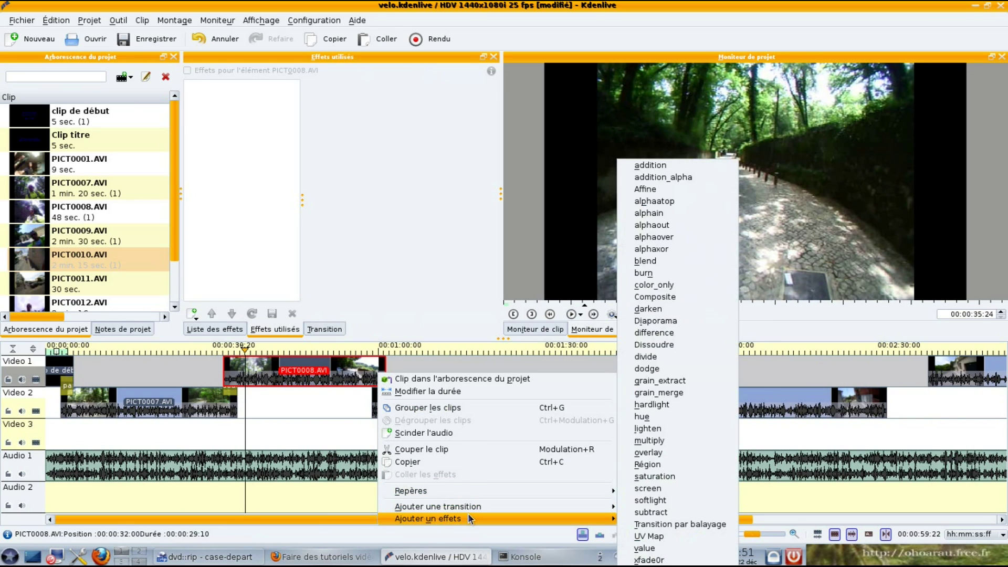
left_click(666, 524)
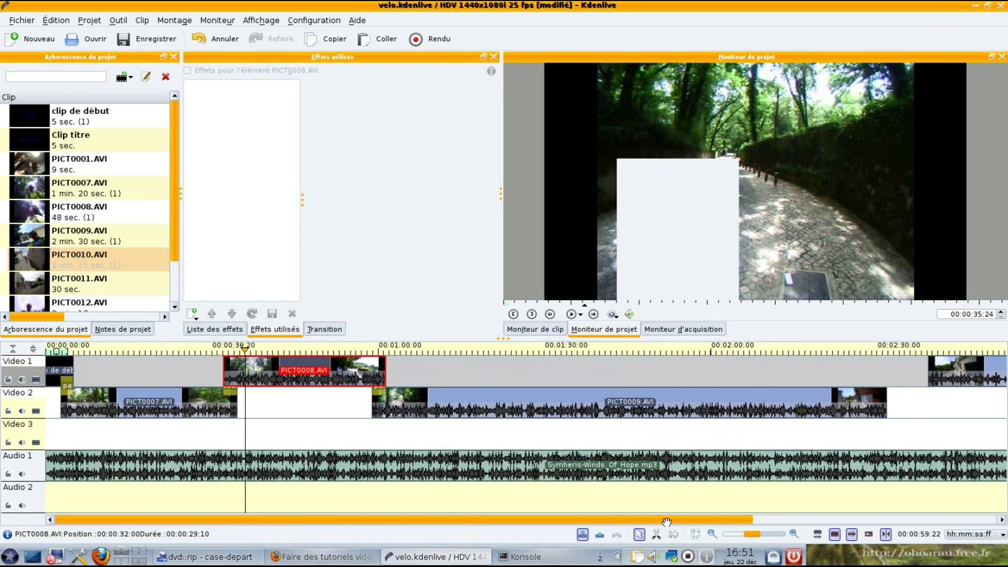
Step: Use clock.pgm as the image file of the wipe between PICT0008.AVI and PICT0009.AVI and play it back
left_click(376, 390)
left_click(369, 121)
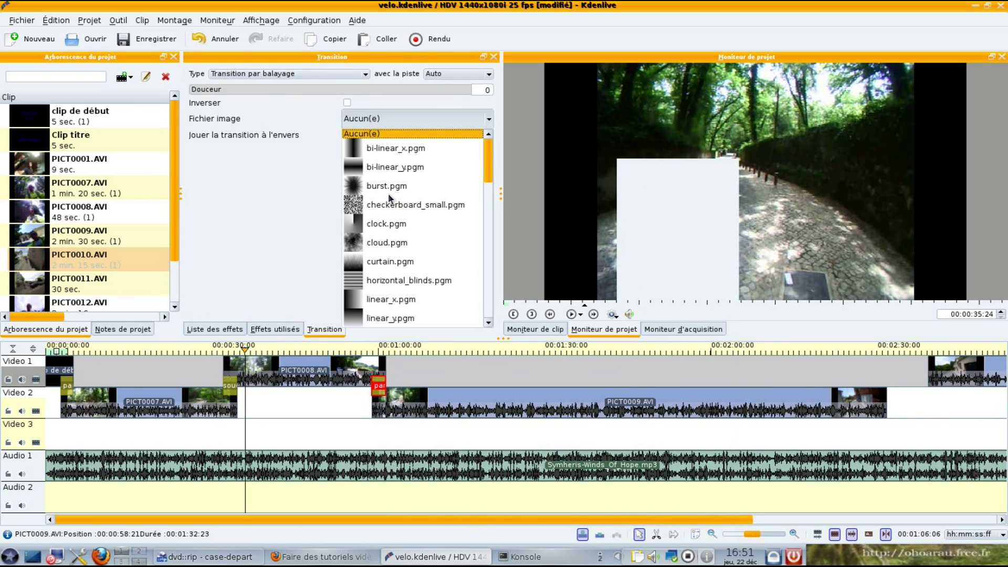
left_click(389, 224)
left_click(364, 402)
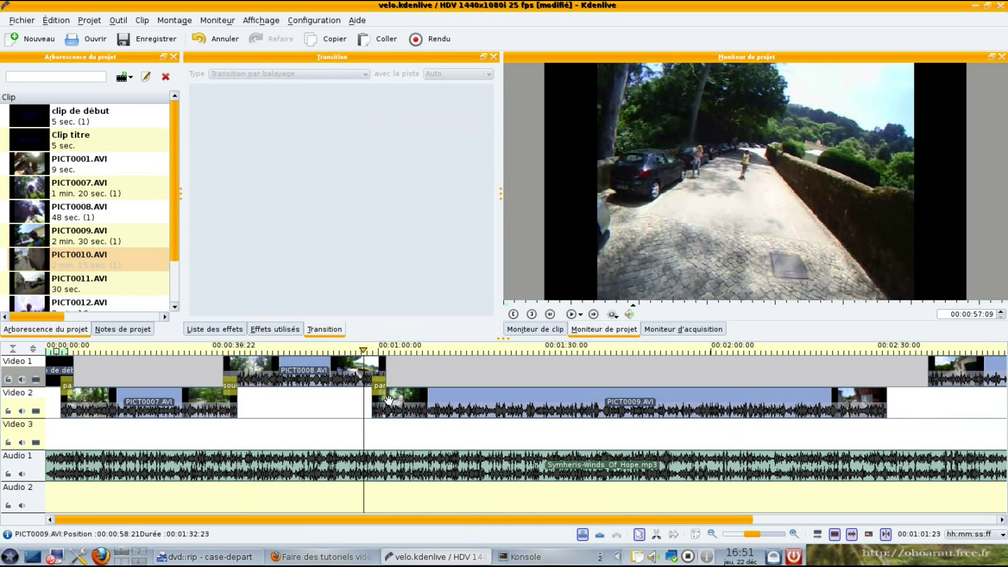
left_click(571, 314)
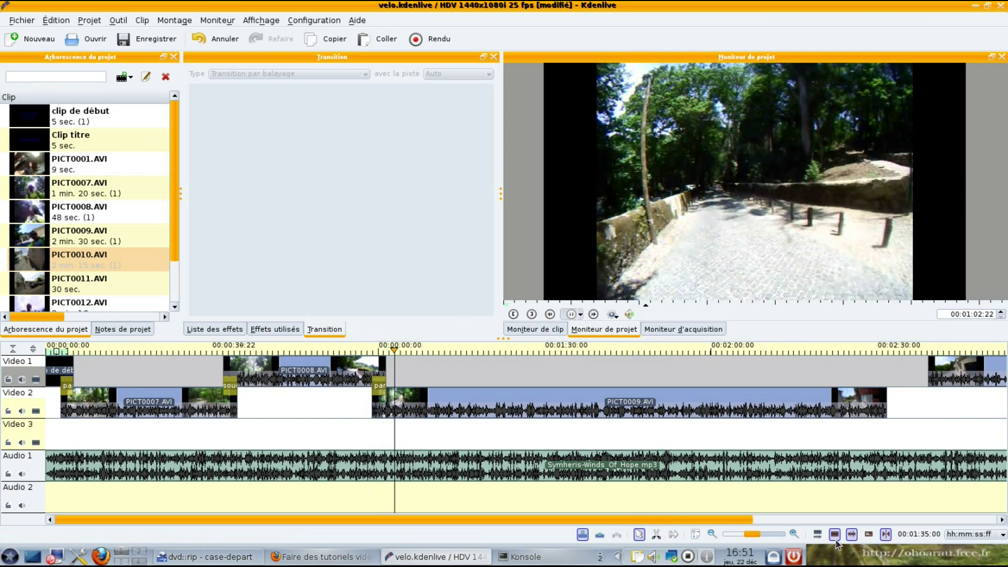
Step: Shift PICT0010.AVI earlier to overlap the end of PICT0009.AVI and add a dissolve (Dissoudre) between the two clips
left_click(829, 520)
left_click_drag(690, 374, 632, 375)
left_click(597, 401)
right_click(598, 401)
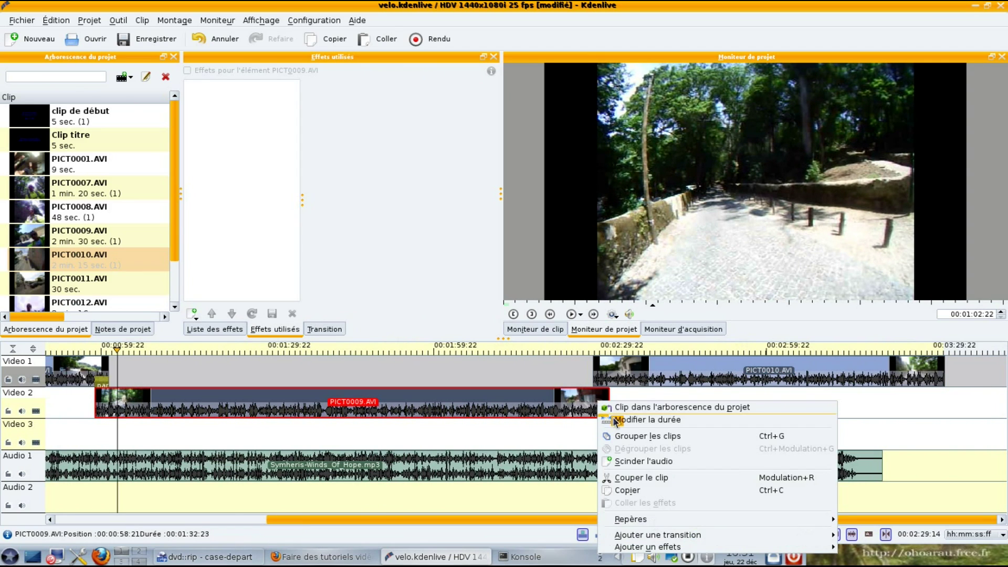
mouse_move(673, 535)
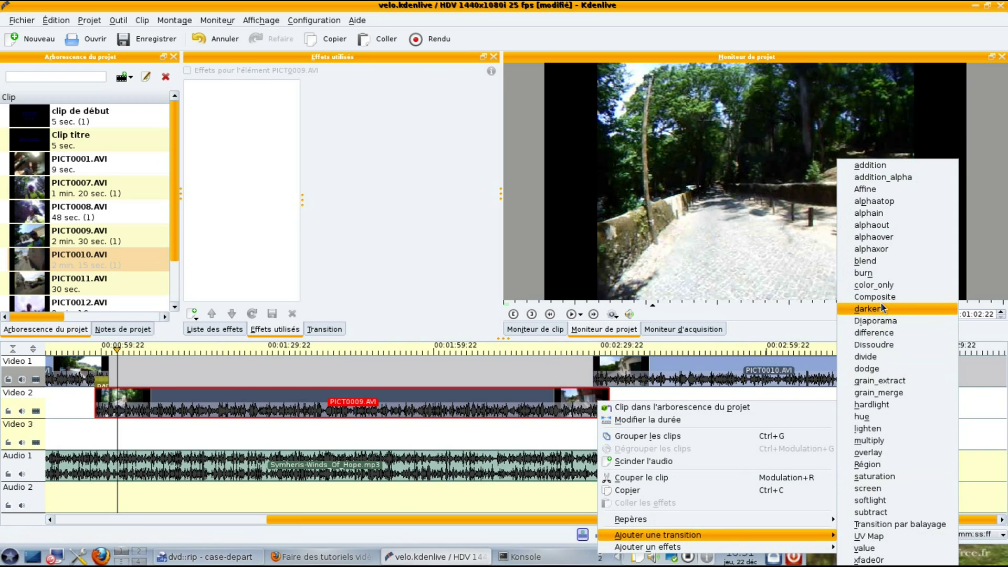
left_click(873, 345)
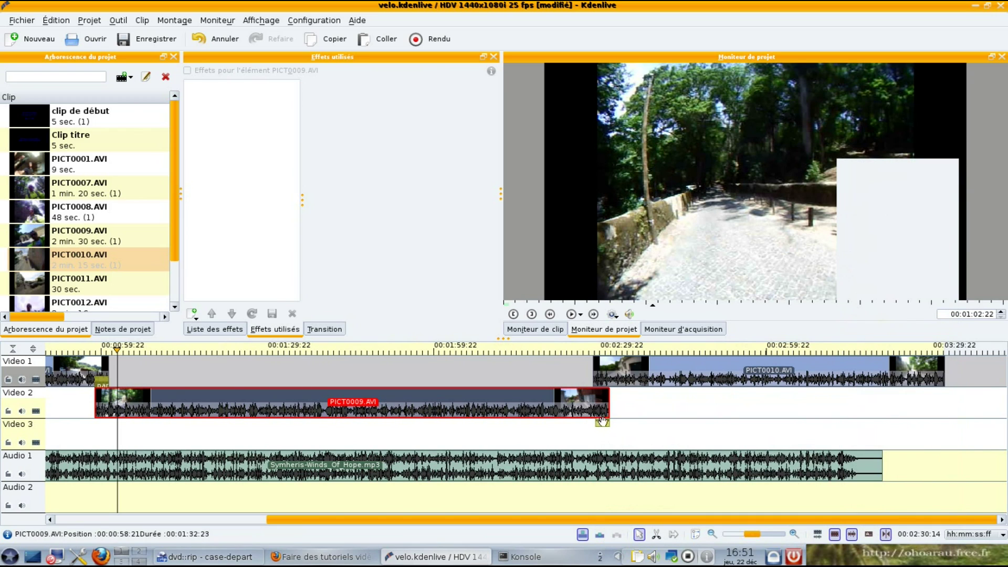
left_click_drag(602, 422, 606, 391)
Step: Play back the dissolve between PICT0009.AVI and PICT0010.AVI from just before the overlap
left_click(630, 380)
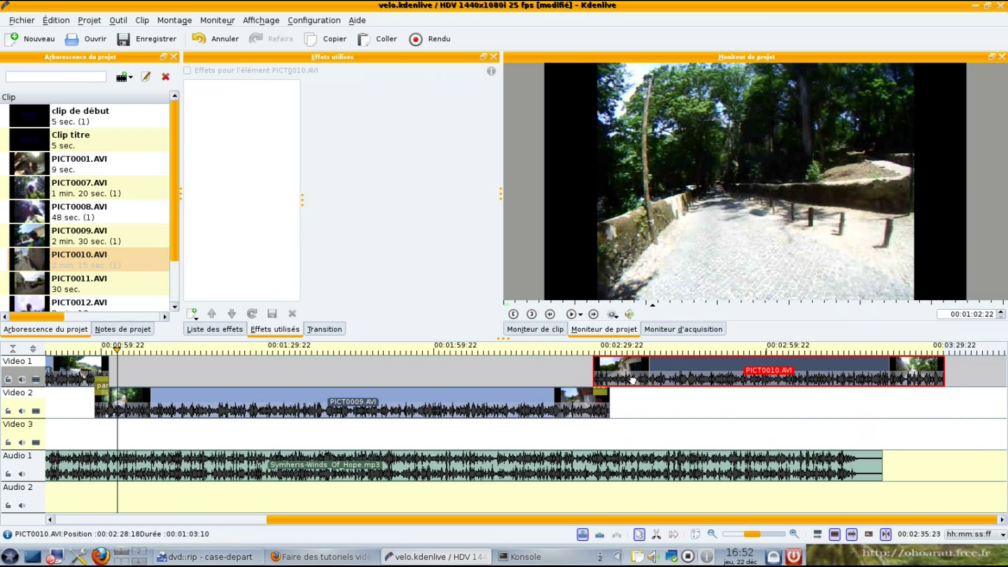
left_click(604, 388)
left_click(588, 379)
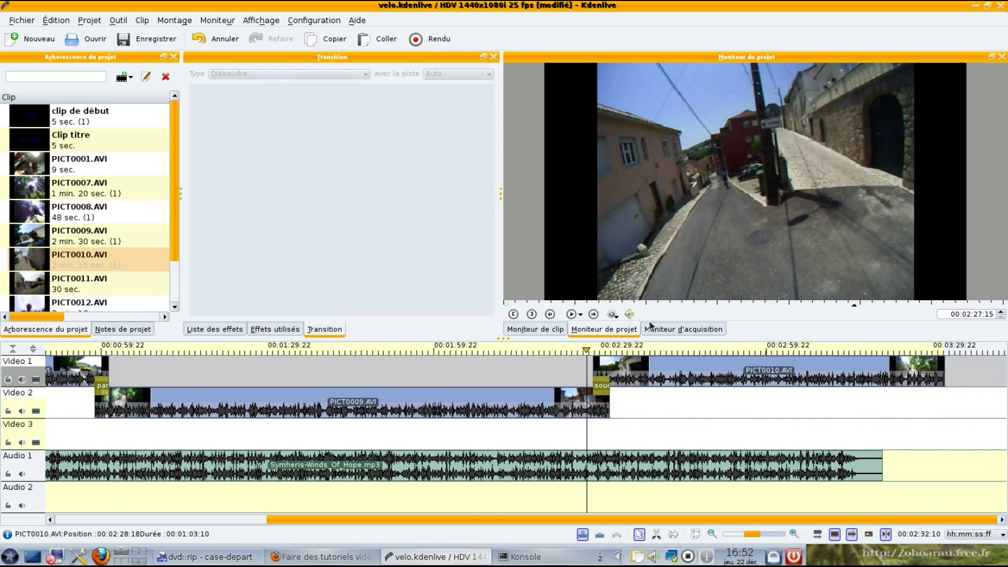
left_click(572, 315)
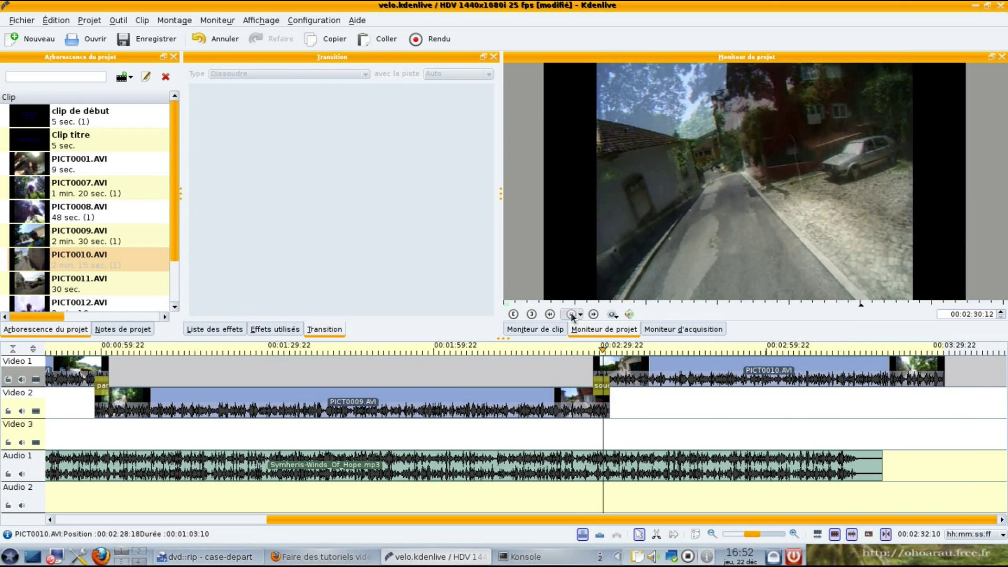
Step: Turn off the À l'envers option of the dissolve into PICT0010.AVI and place the playhead just before the transition
left_click(597, 389)
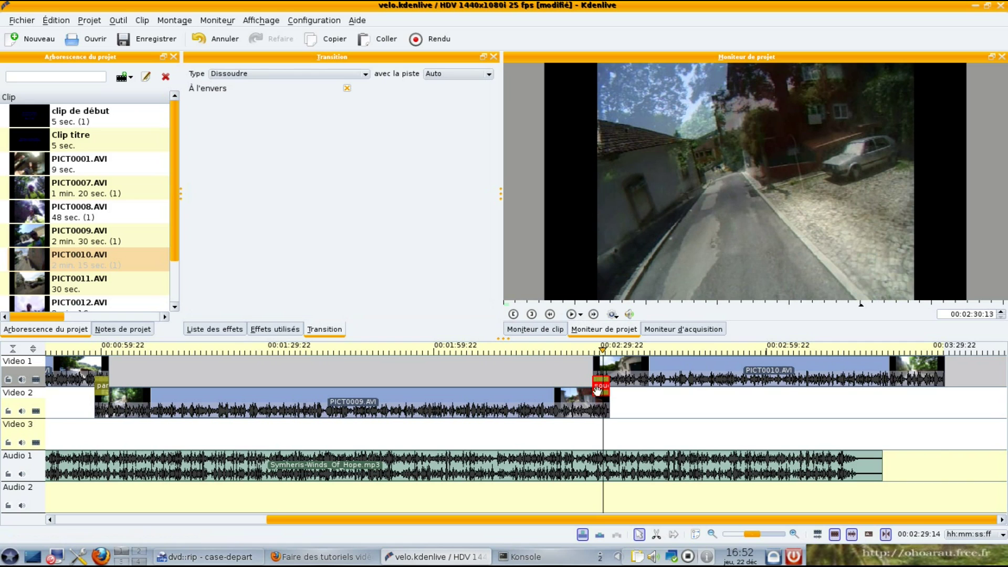
left_click(347, 89)
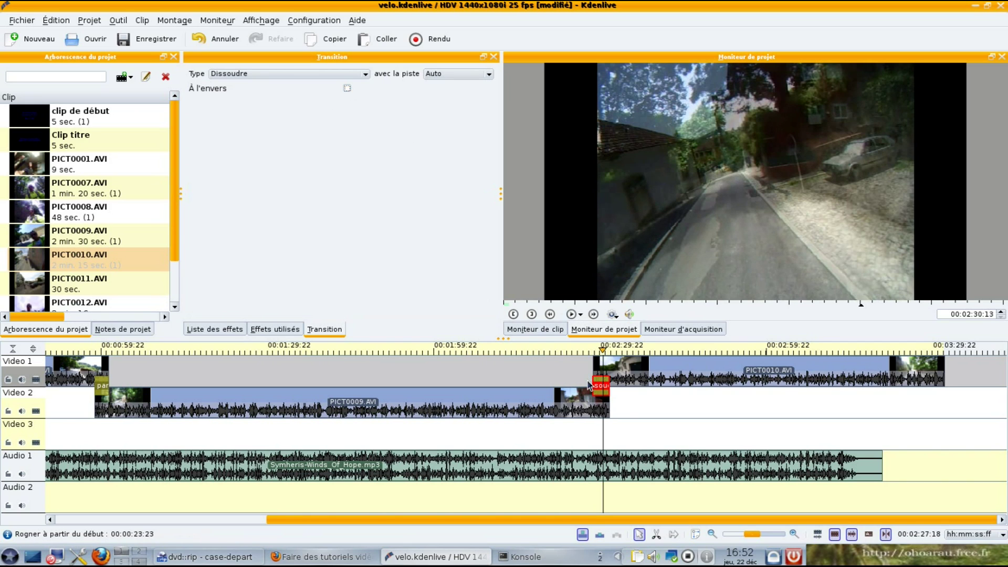
left_click(588, 386)
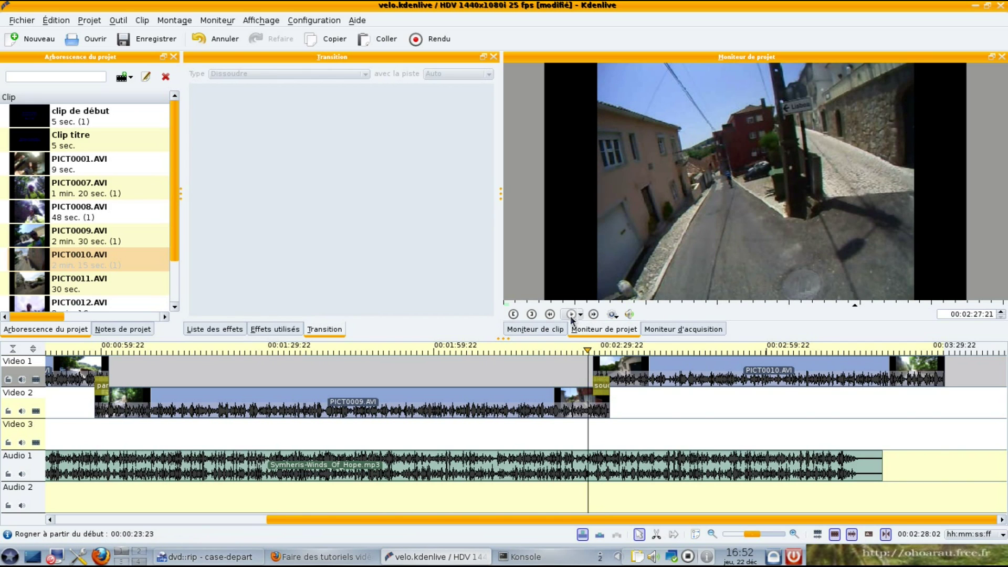
Step: Play back the dissolve between PICT0009.AVI and PICT0010.AVI with its changed direction
left_click(571, 315)
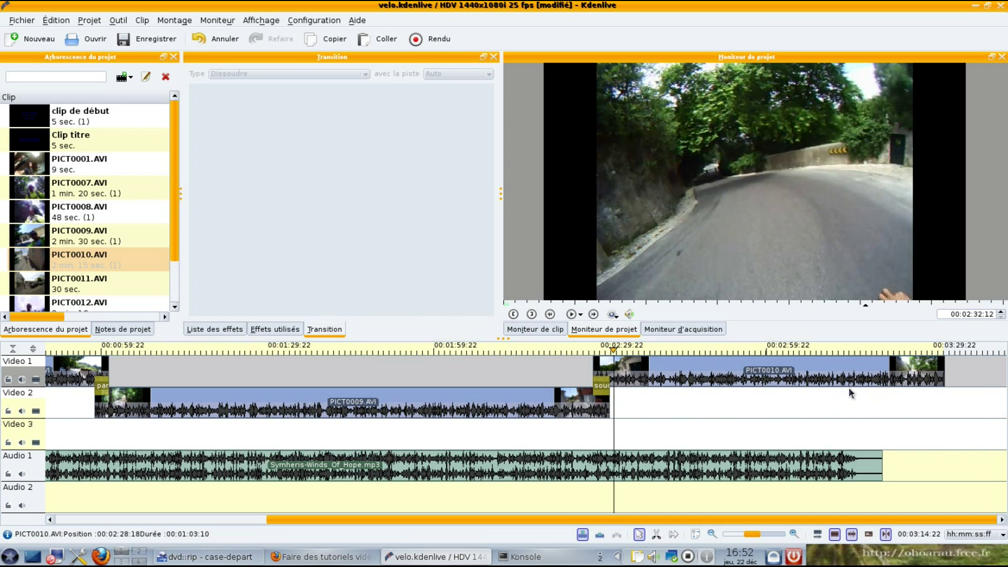
Step: Cut PICT0010.AVI at 00:03:15:05, shortly before the music ends, and delete the part after the cut
left_click(846, 373)
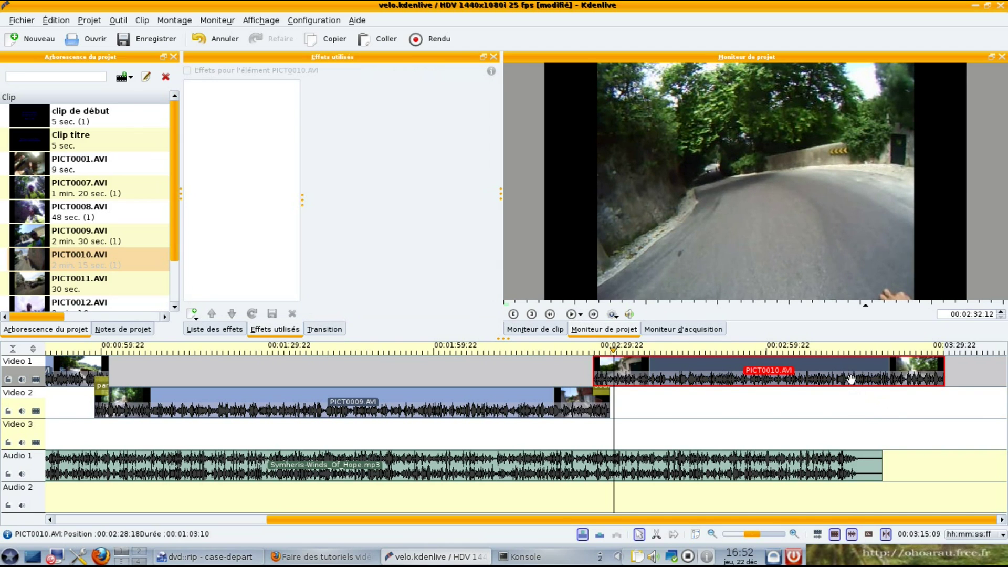
left_click_drag(616, 353, 847, 376)
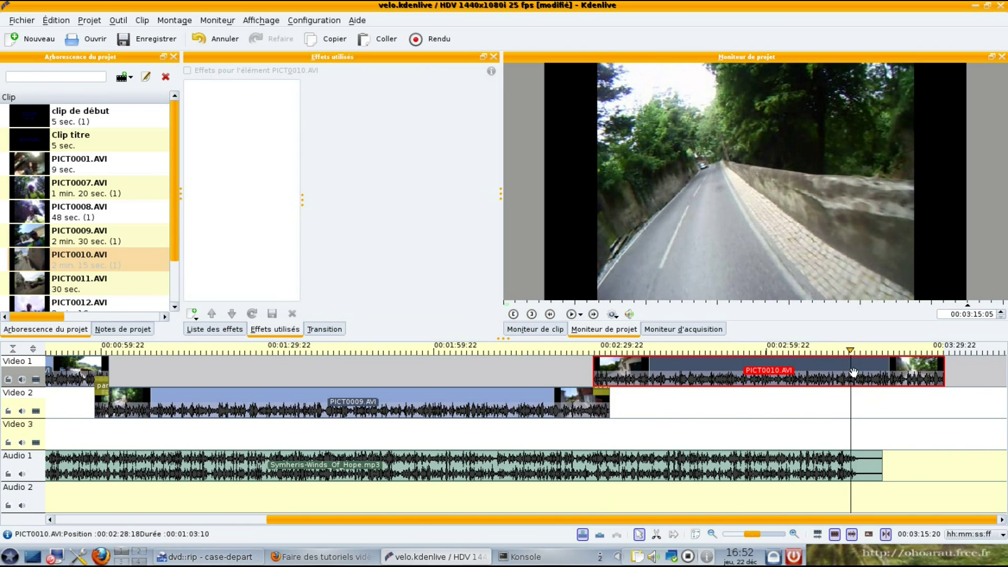
right_click(851, 373)
left_click(822, 449)
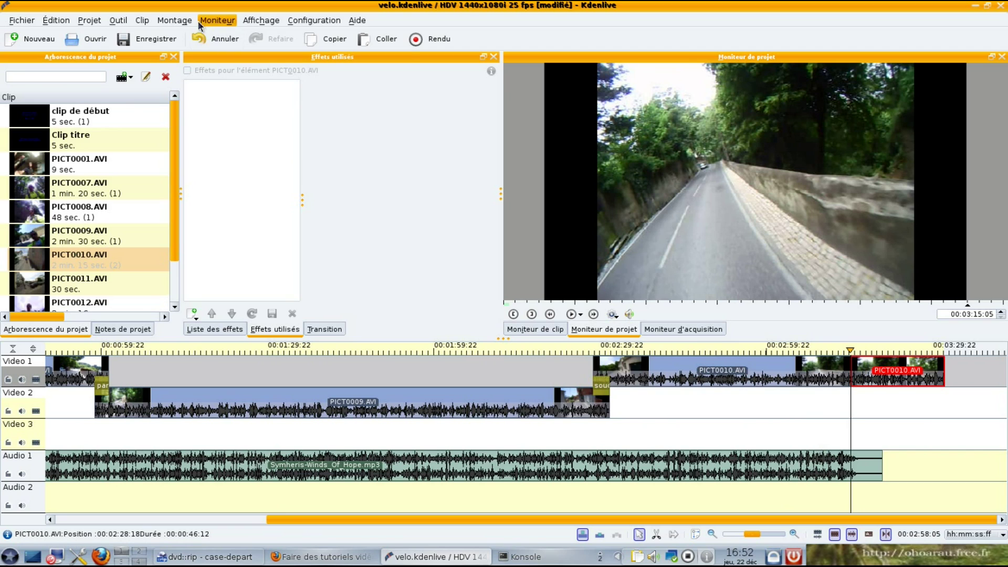
left_click(175, 20)
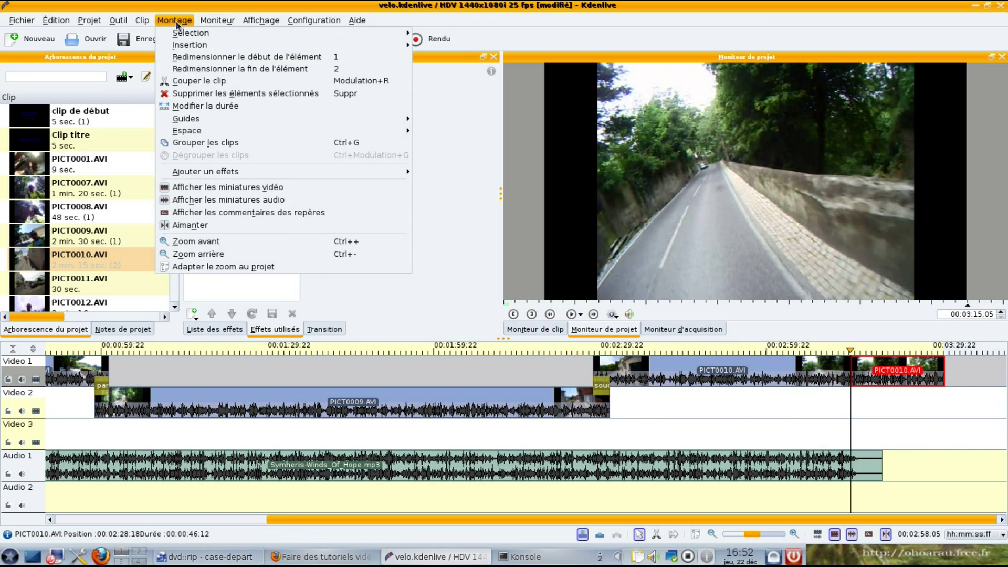
left_click(211, 94)
Step: Place Clip titre on the Video 2 track, starting exactly where PICT0010.AVI ends
left_click_drag(55, 135, 920, 421)
left_click(921, 420)
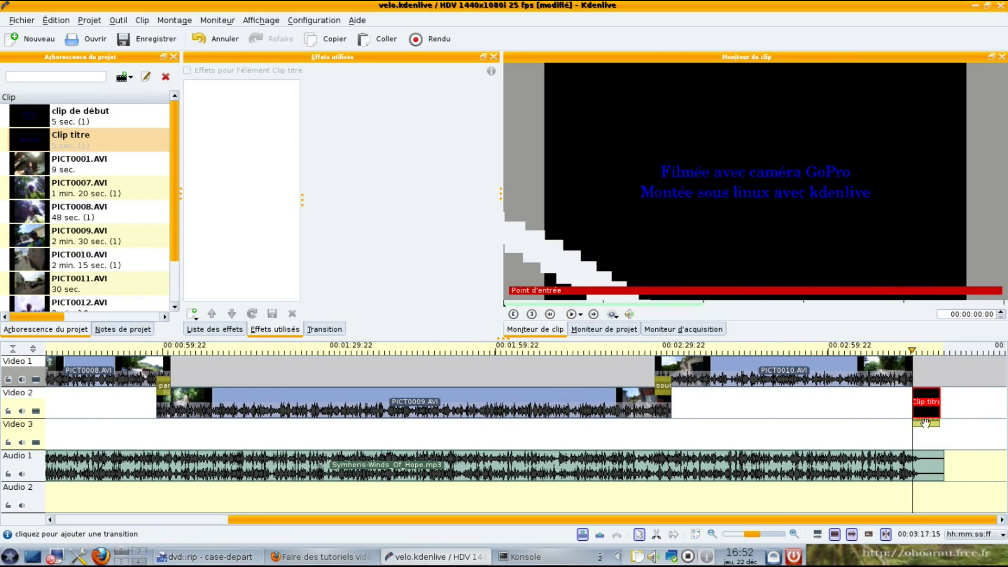
left_click(175, 21)
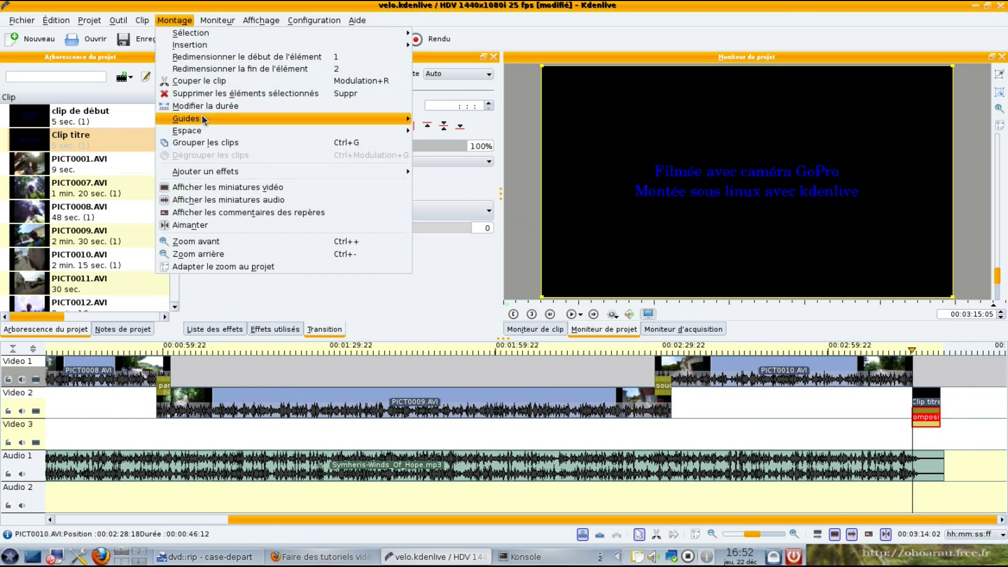
left_click(202, 94)
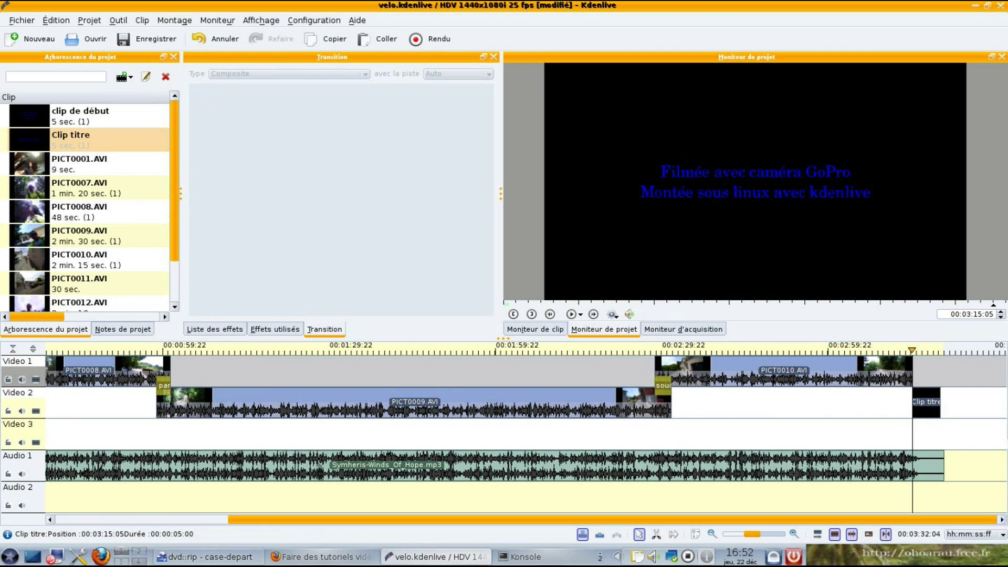
Step: Extend the end of Clip titre on Video 2 until it lines up with the end of the music
left_click(939, 403)
left_click_drag(943, 403, 944, 403)
left_click(781, 412)
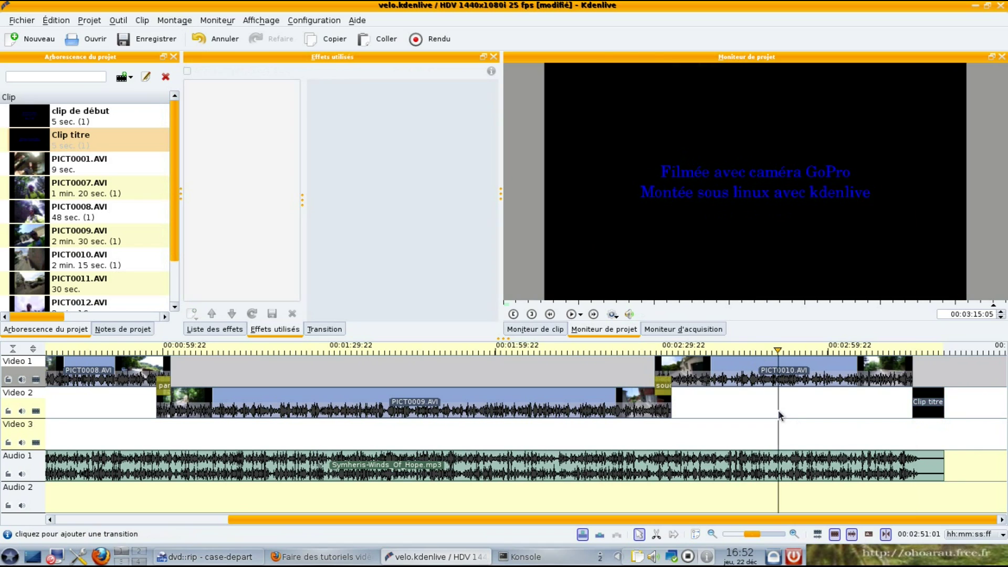
Step: Mute PICT0010.AVI on Video 1 by adding the Muet effect from the Correction du son category
left_click(726, 370)
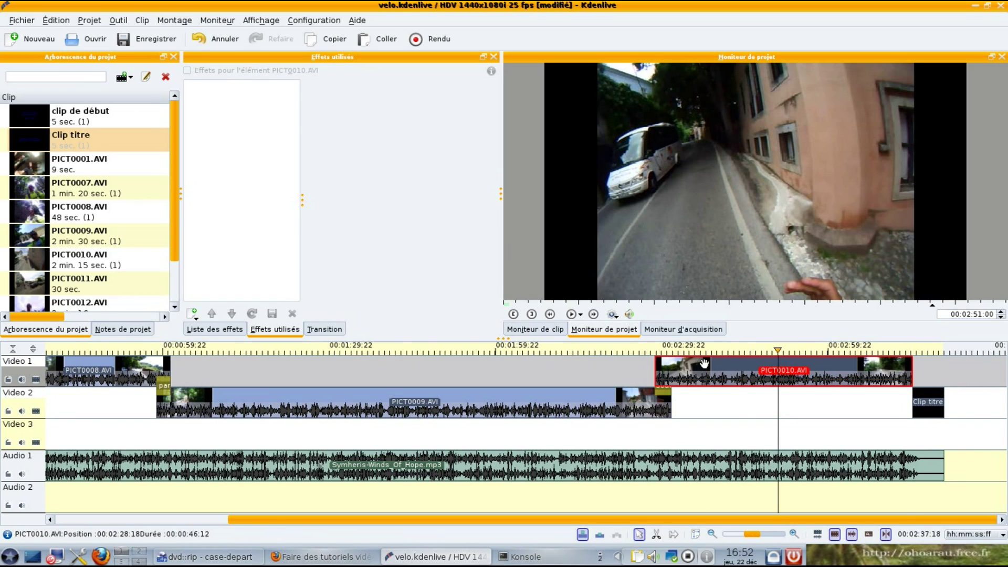
right_click(705, 363)
mouse_move(751, 512)
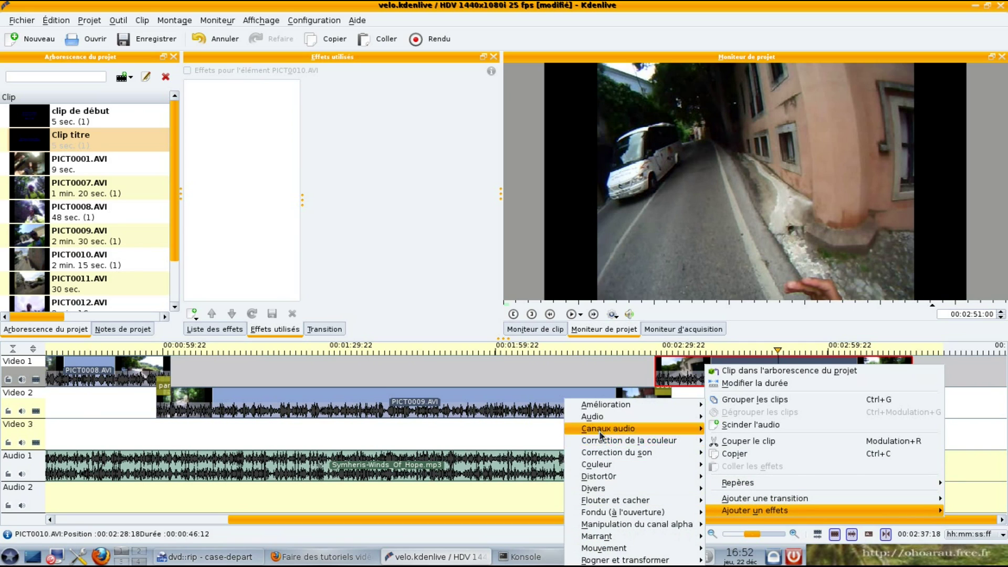
mouse_move(601, 457)
left_click(726, 467)
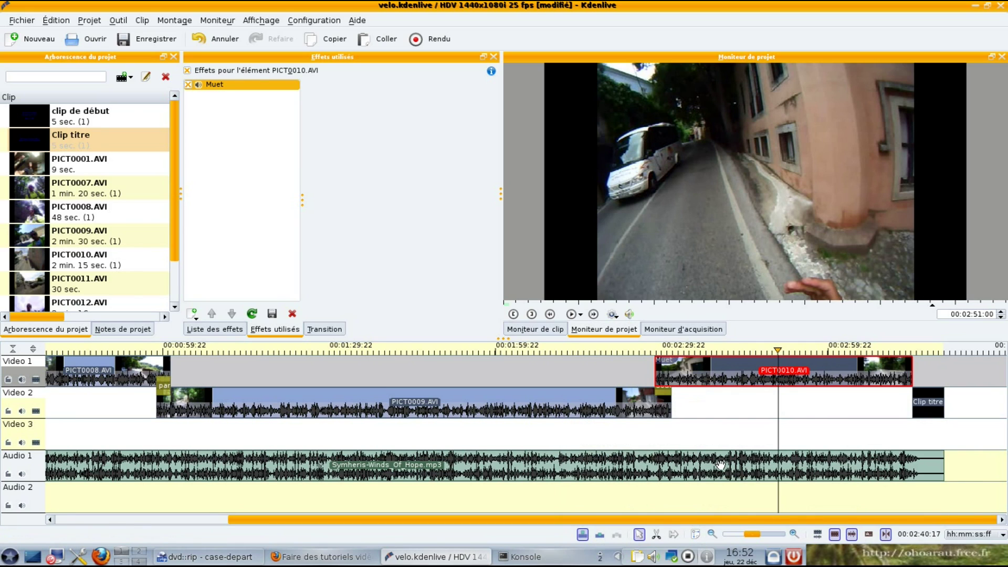
Step: Mute PICT0009.AVI on Video 2 with the Muet sound-correction effect
left_click(334, 391)
right_click(330, 402)
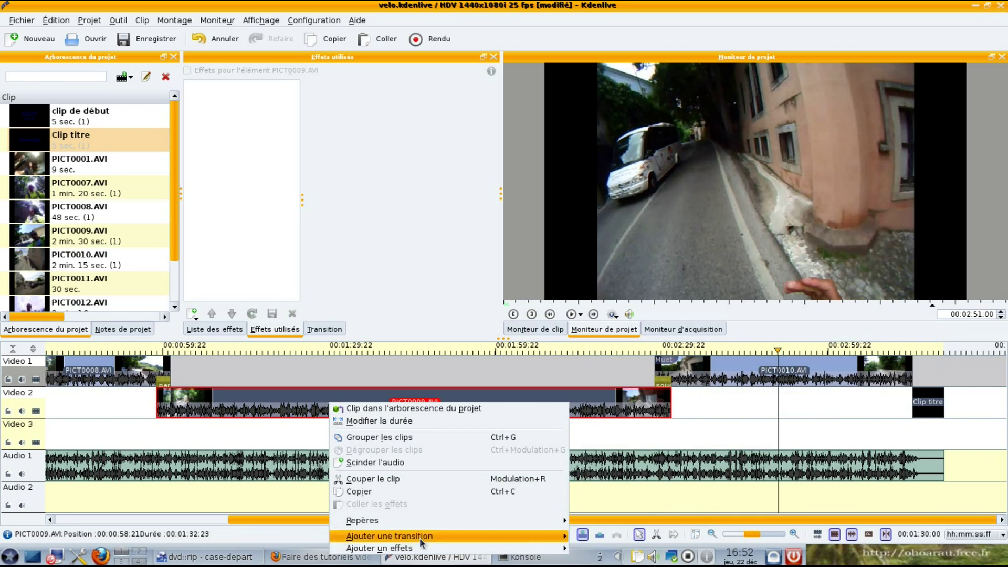
mouse_move(450, 548)
mouse_move(636, 455)
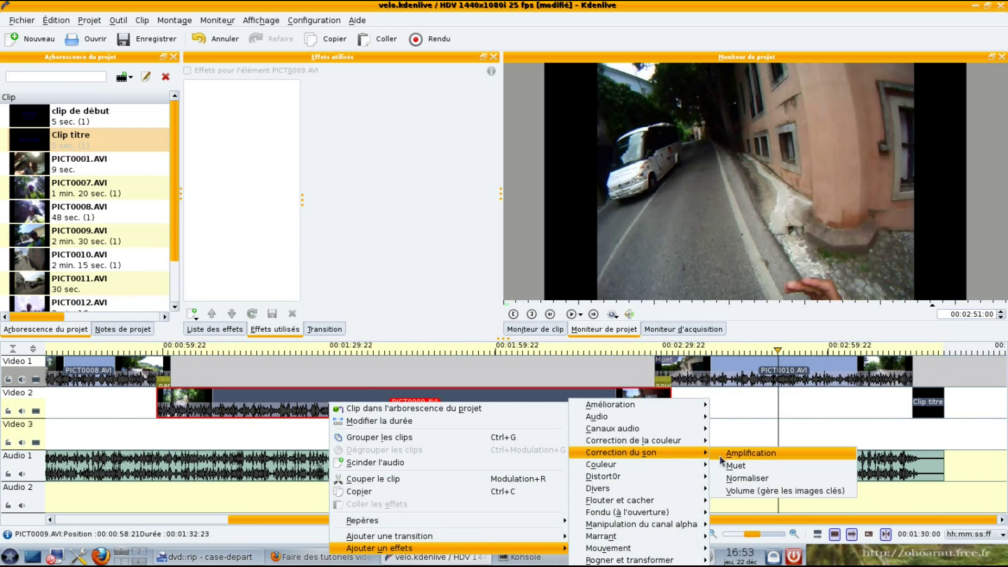
left_click(734, 467)
Step: Mute PICT0008.AVI on Video 1 with the Muet sound-correction effect
left_click_drag(337, 522, 165, 522)
right_click(277, 369)
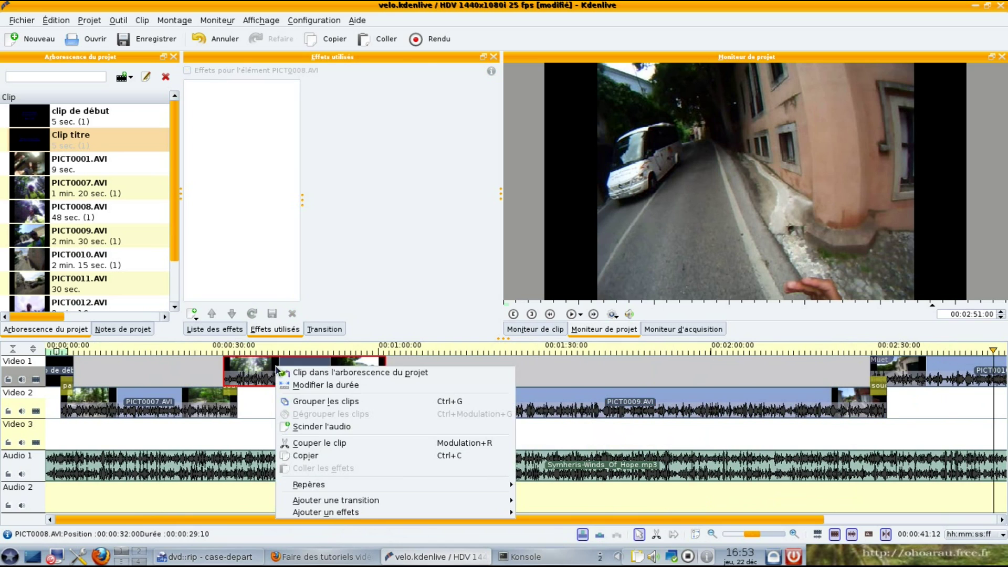
mouse_move(399, 512)
mouse_move(601, 457)
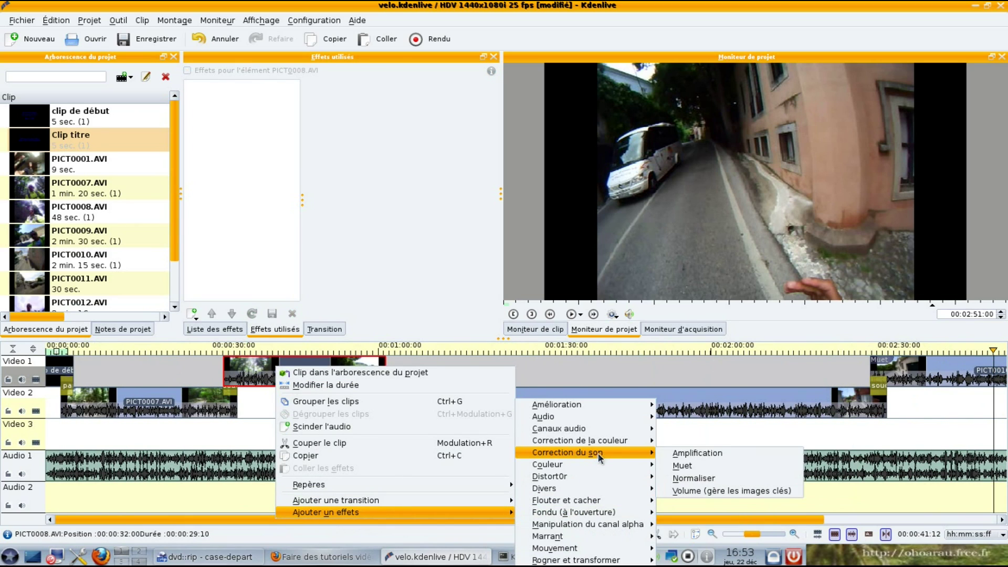
left_click(682, 466)
Step: Mute PICT0007.AVI on Video 2 with the Muet sound-correction effect and save the project
left_click(181, 399)
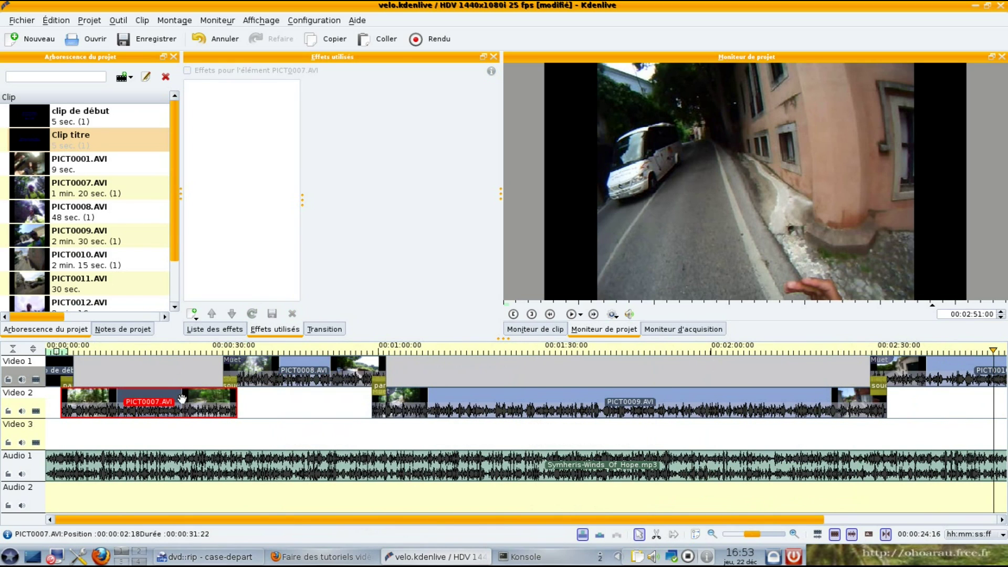
right_click(182, 399)
mouse_move(389, 546)
mouse_move(518, 462)
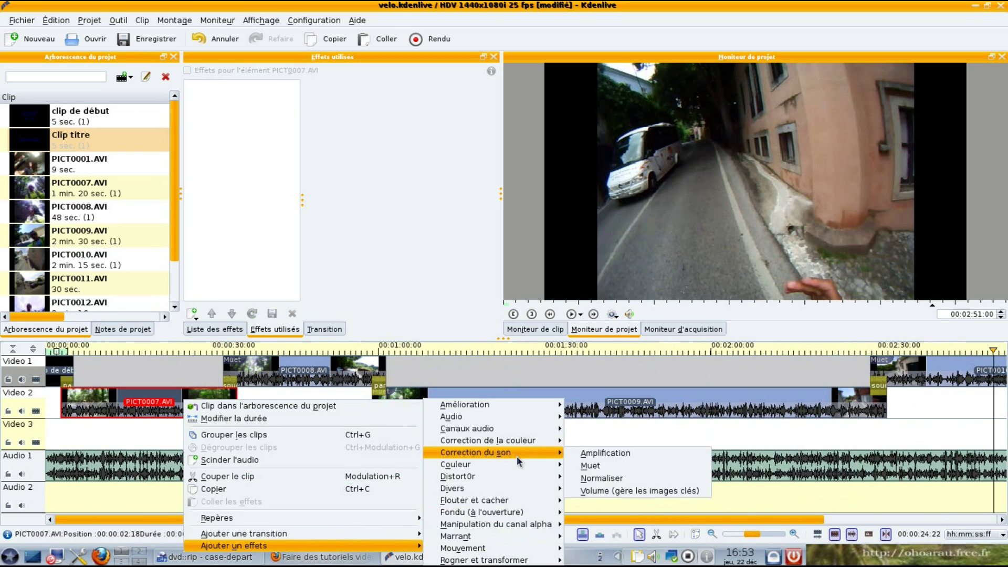
left_click(640, 466)
left_click_drag(498, 518, 320, 506)
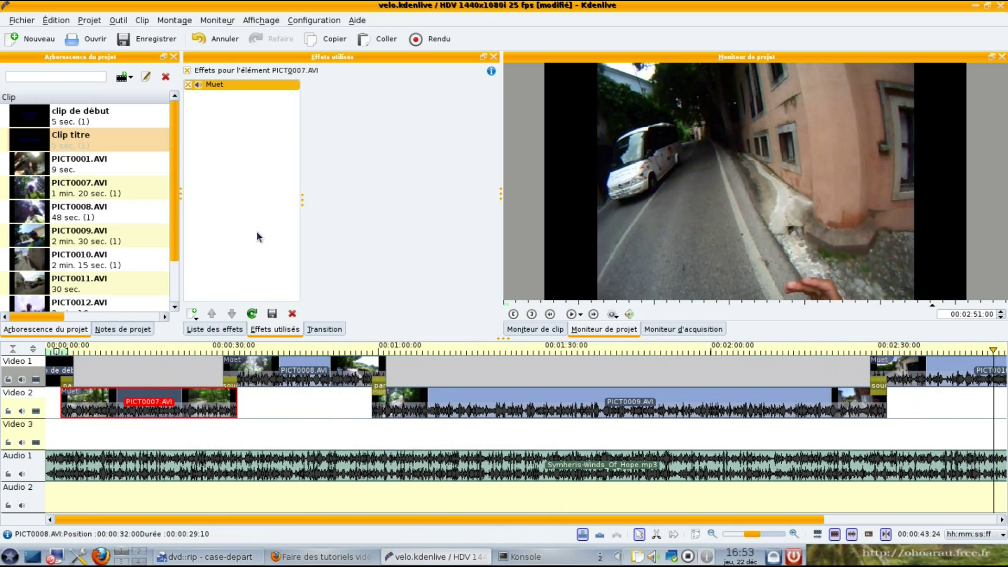
left_click(151, 40)
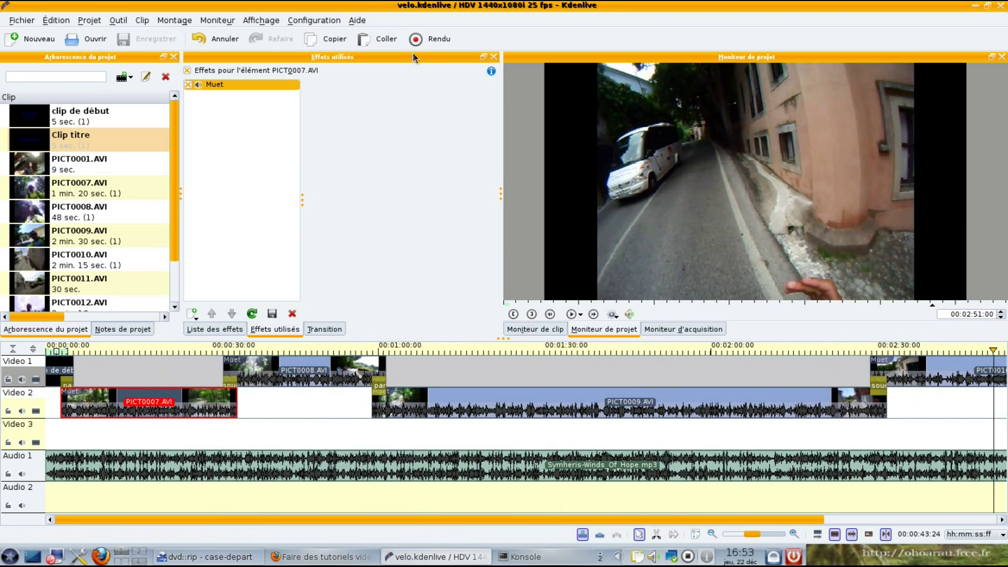
Step: Open the render settings and set the output file to velo-sintra in the project's embarque/portugal folder
left_click(431, 40)
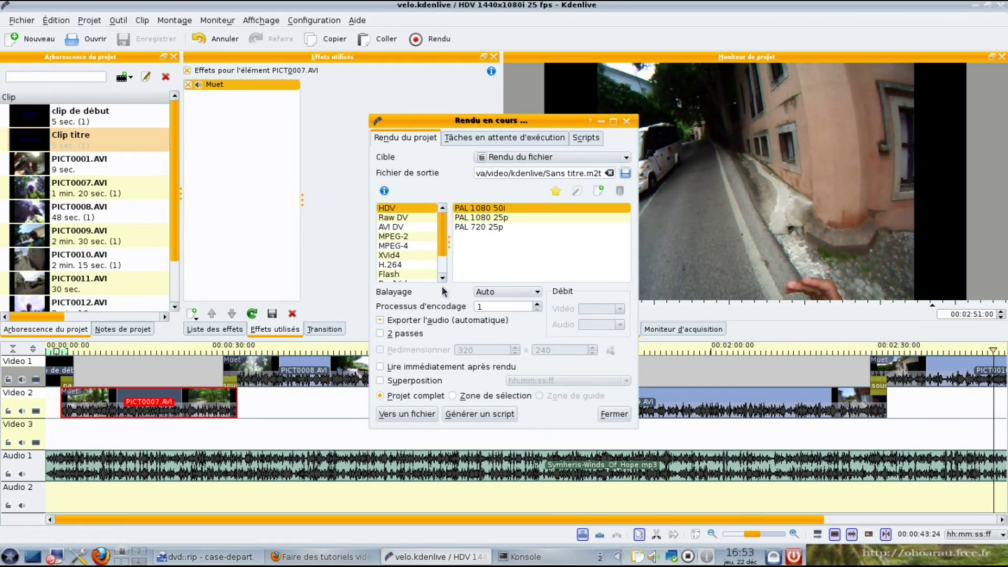
left_click(625, 173)
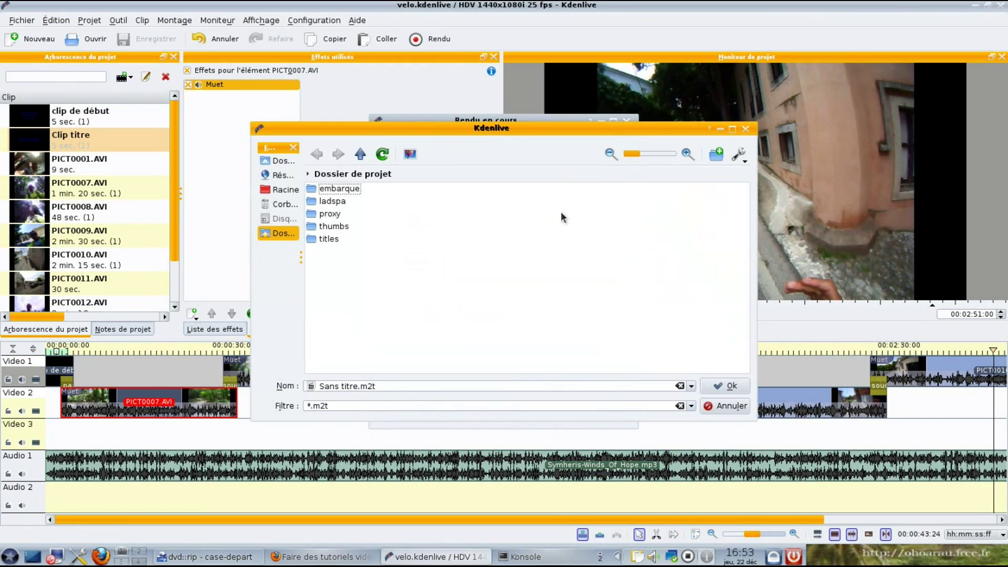
left_click(347, 190)
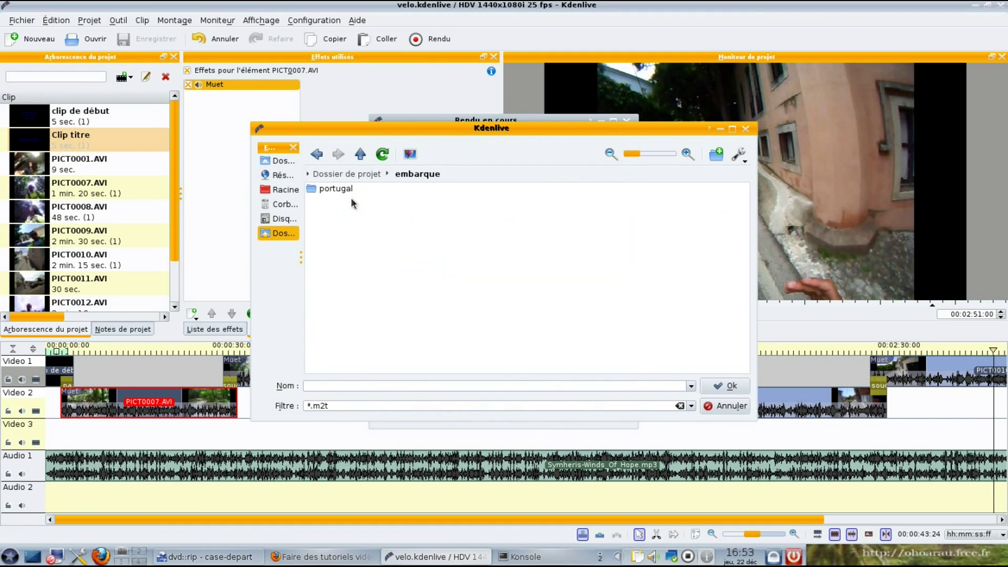
left_click(339, 191)
left_click(312, 385)
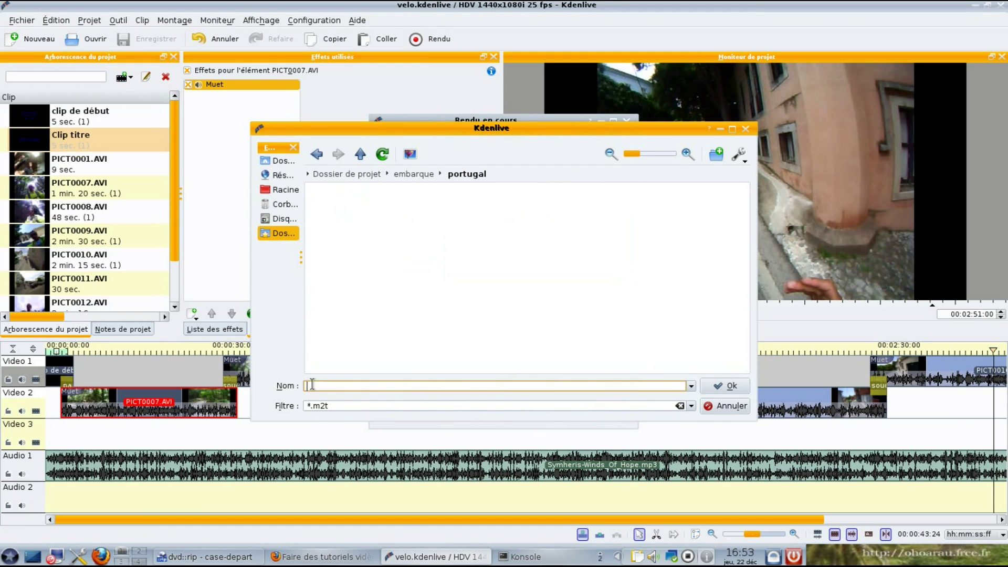
type("velo")
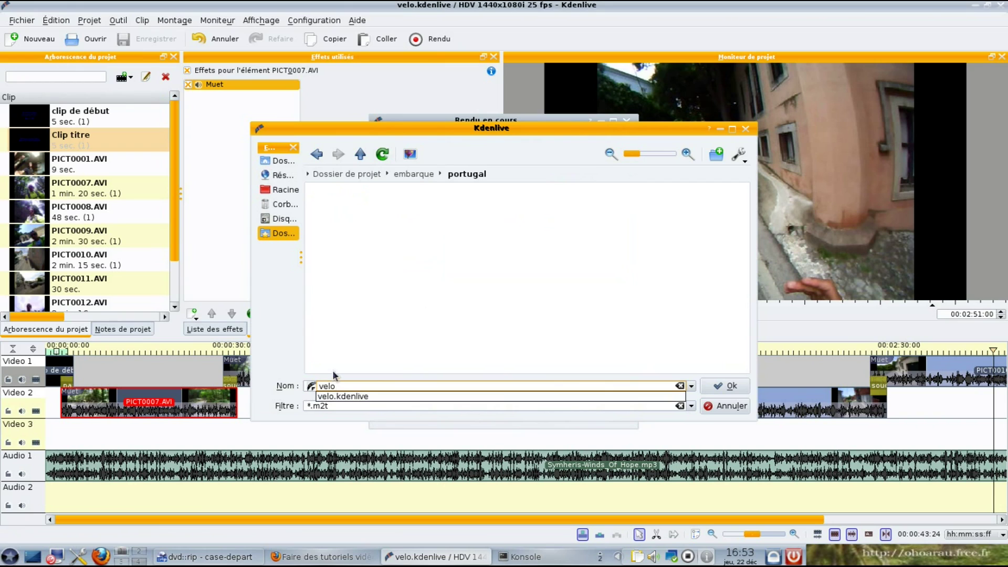
type("-sintra")
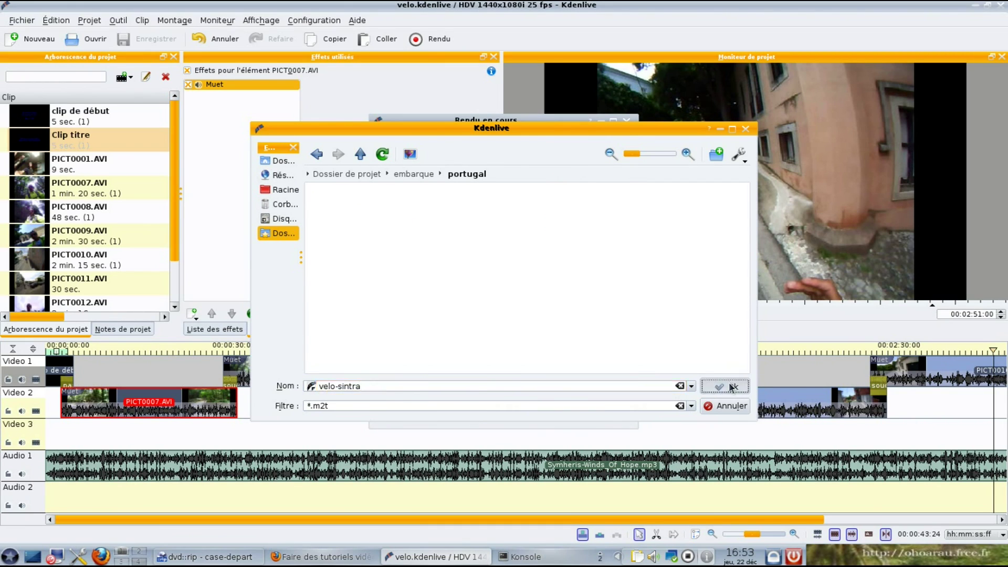
left_click(722, 387)
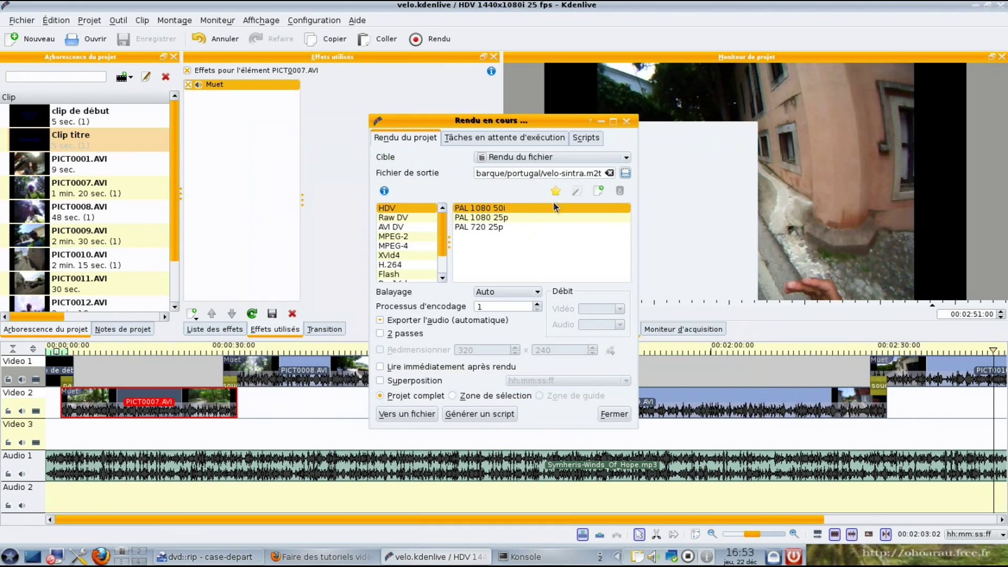
Step: Try the Sites web render target with the YouTube 1280x720 profile, and return the target to Rendu du fichier
left_click(514, 158)
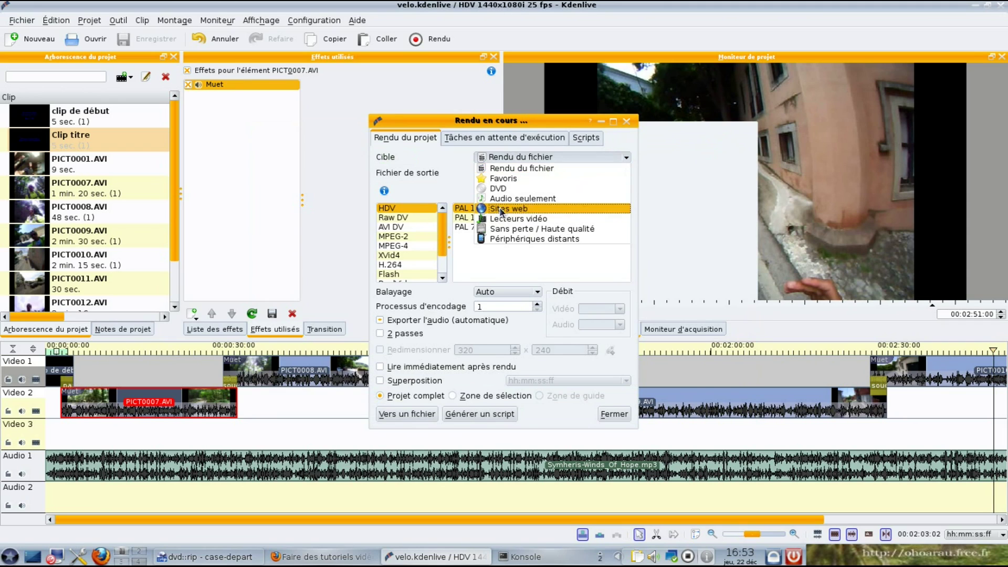
left_click(503, 210)
scroll(629, 245, "down", 1)
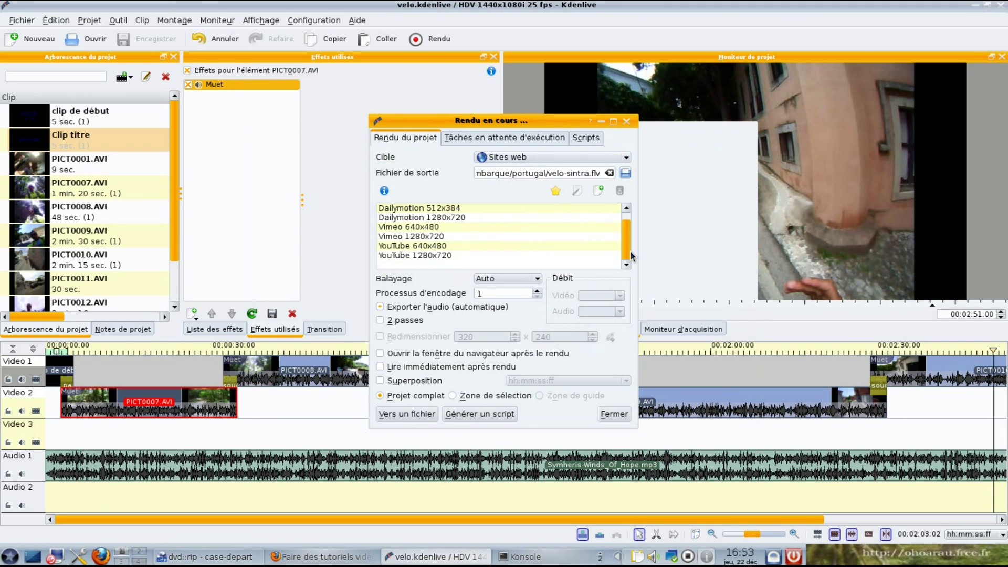
left_click(403, 258)
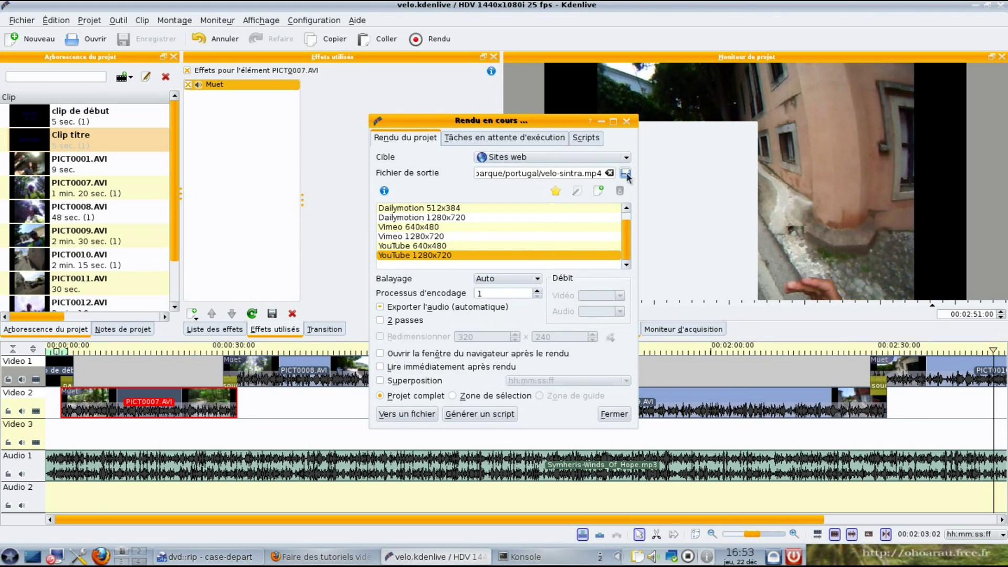
left_click(629, 155)
left_click(507, 168)
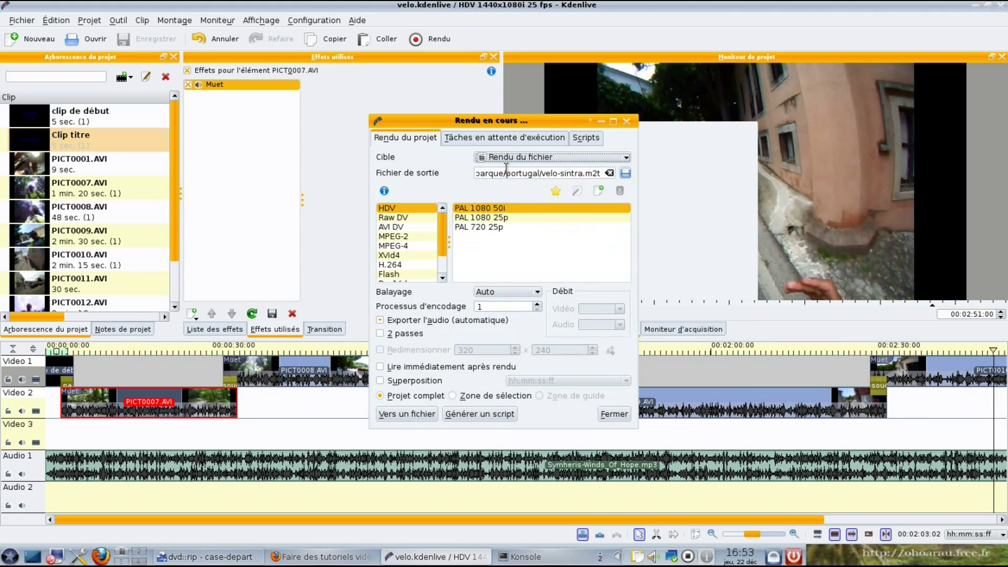
Step: Render the complete project to file as H.264 with a video bitrate of 4000 and 2 passes
left_click(391, 265)
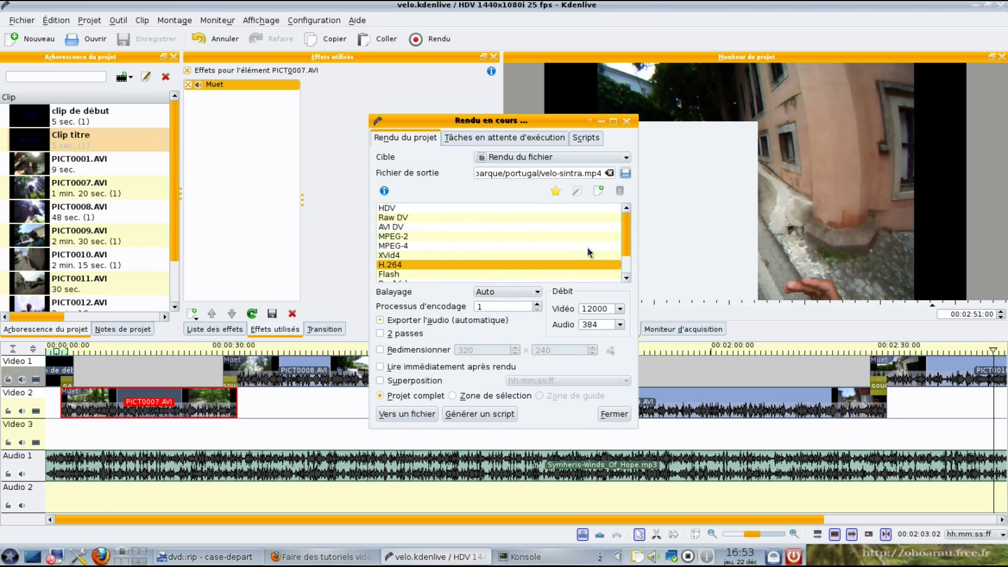
left_click(620, 310)
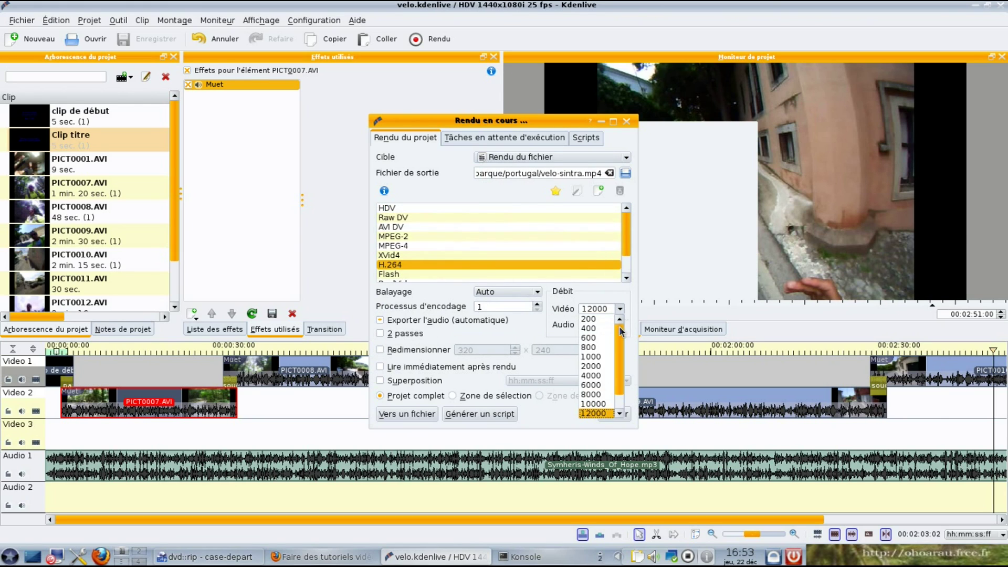
left_click(593, 378)
left_click(380, 334)
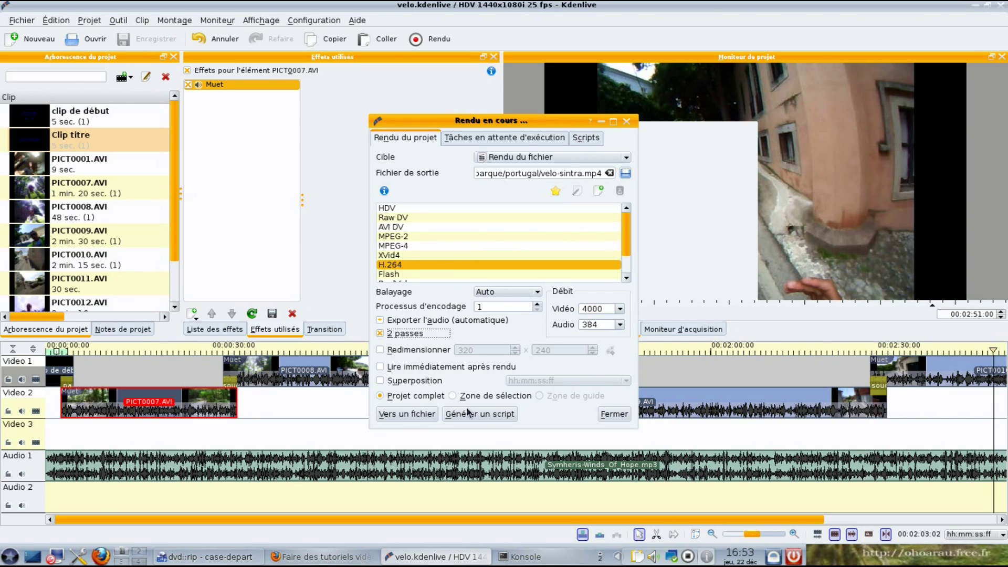
left_click(399, 413)
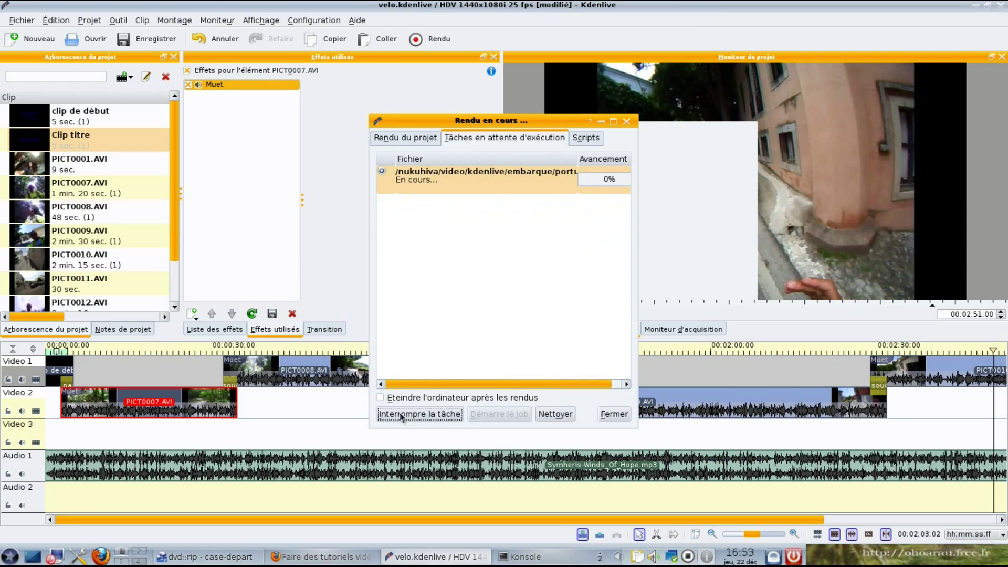